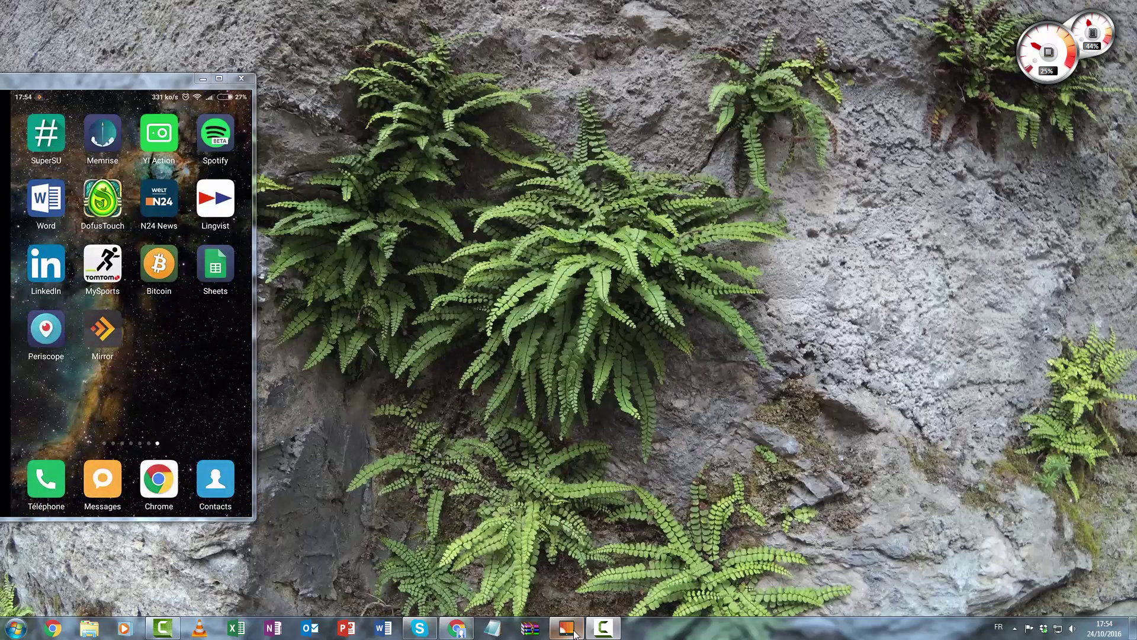
- Extract firmware.bin from the 1.3.3 FM with Manual archive to drive G:
right_click(541, 630)
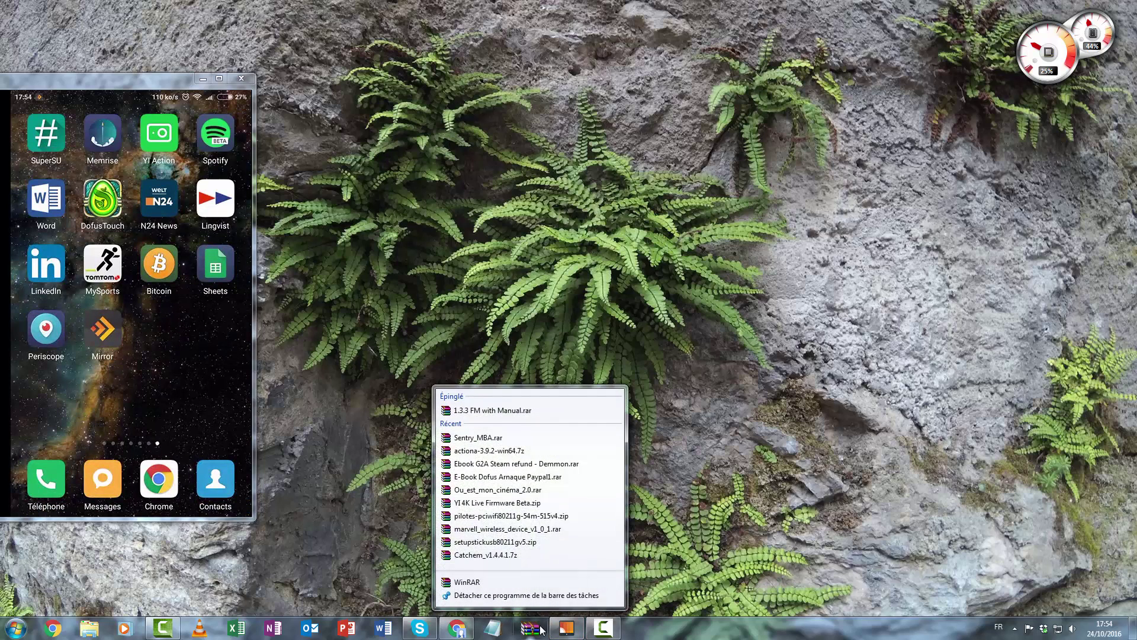
left_click(488, 412)
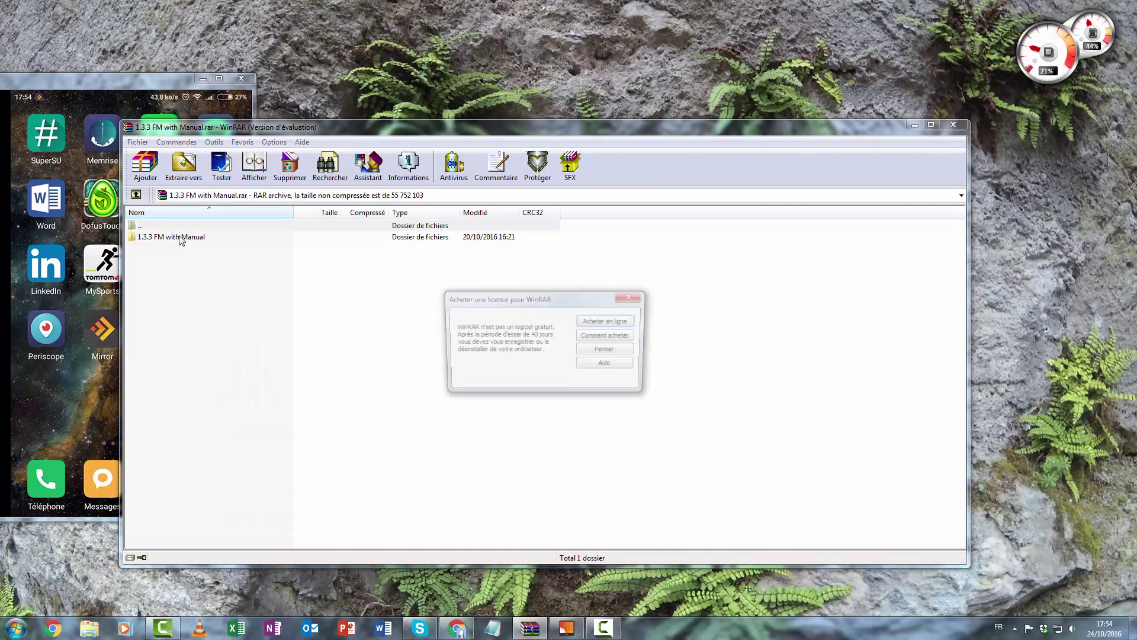
left_click(632, 294)
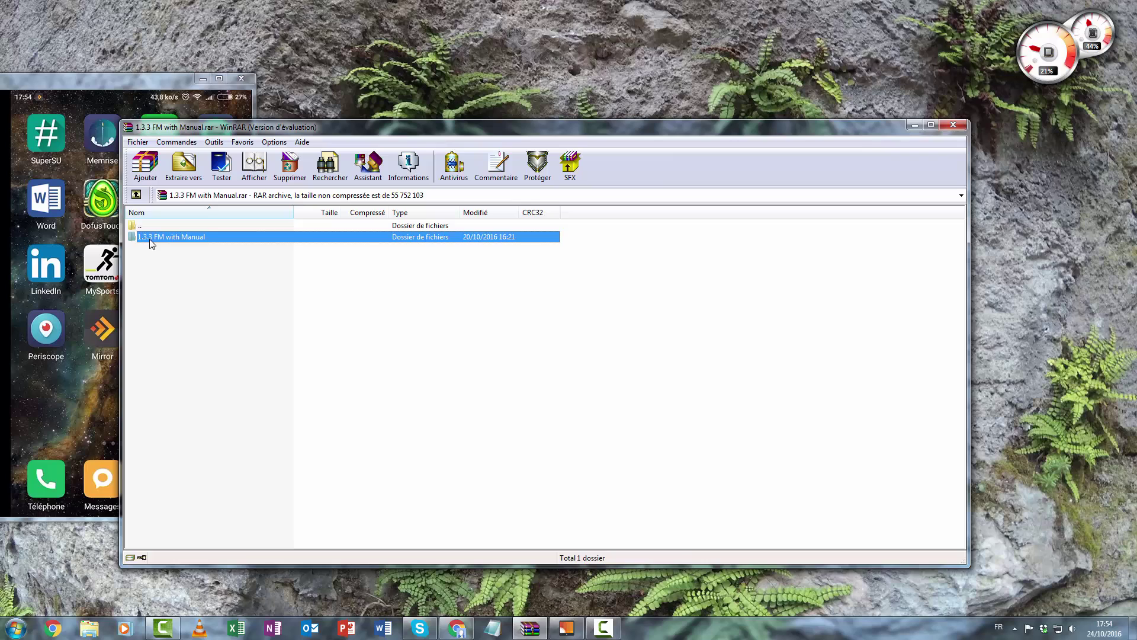
double_click(150, 237)
left_click(167, 239)
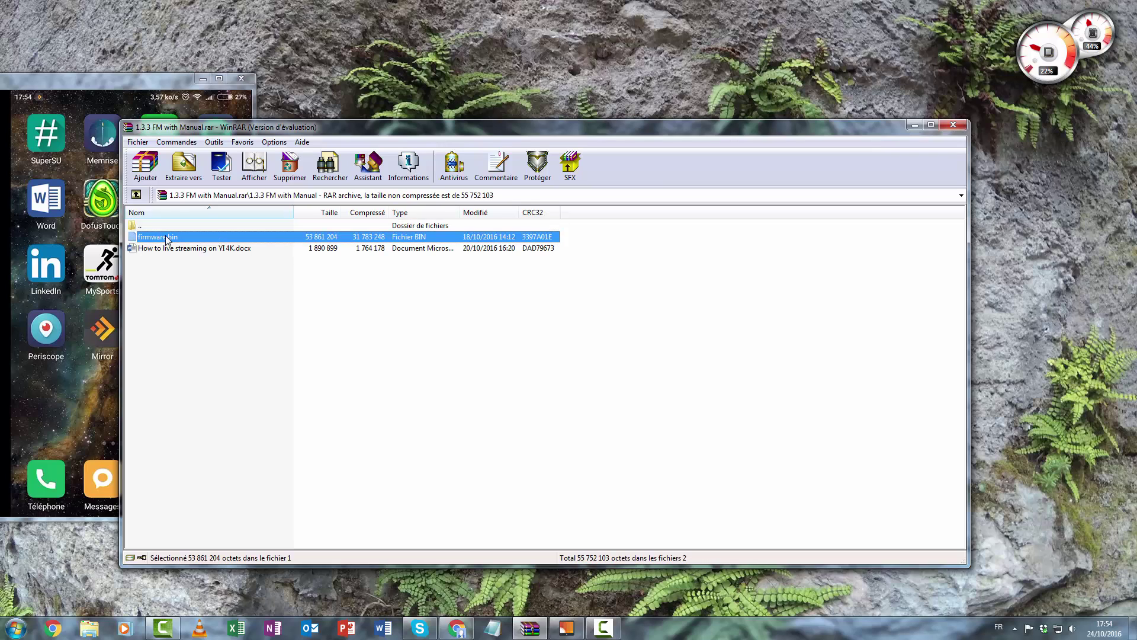
right_click(172, 239)
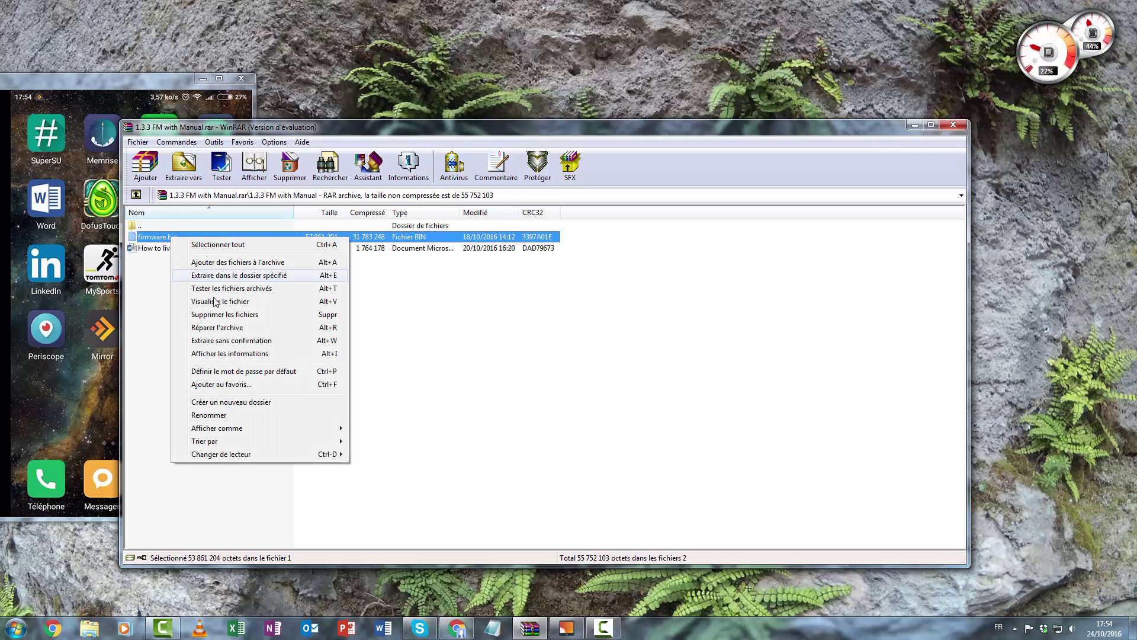
left_click(240, 276)
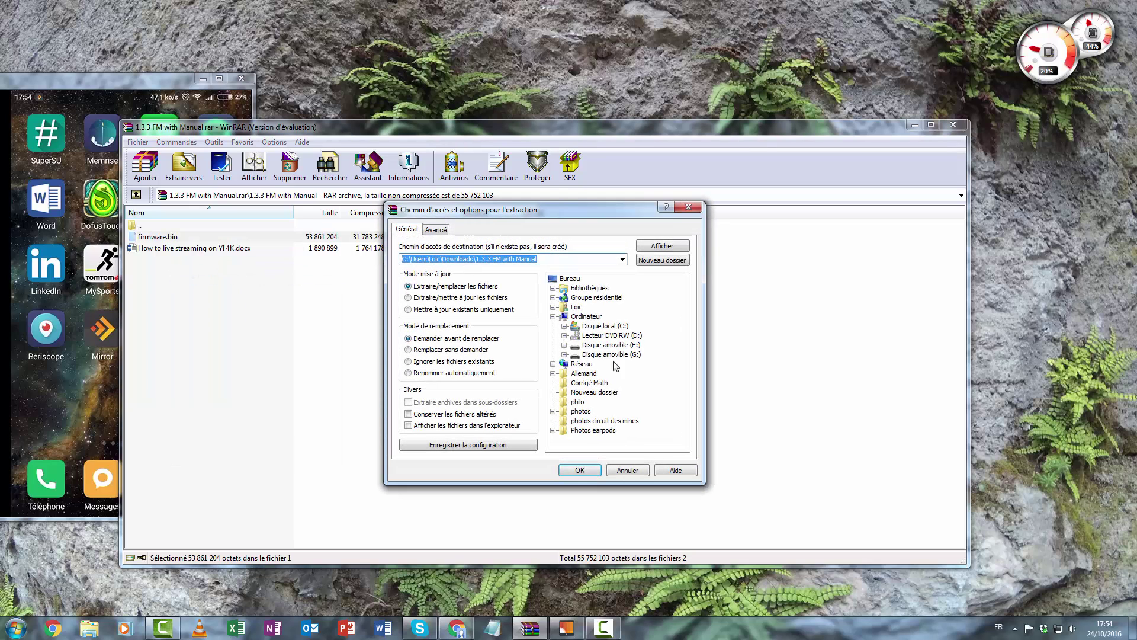
left_click(613, 354)
left_click(580, 471)
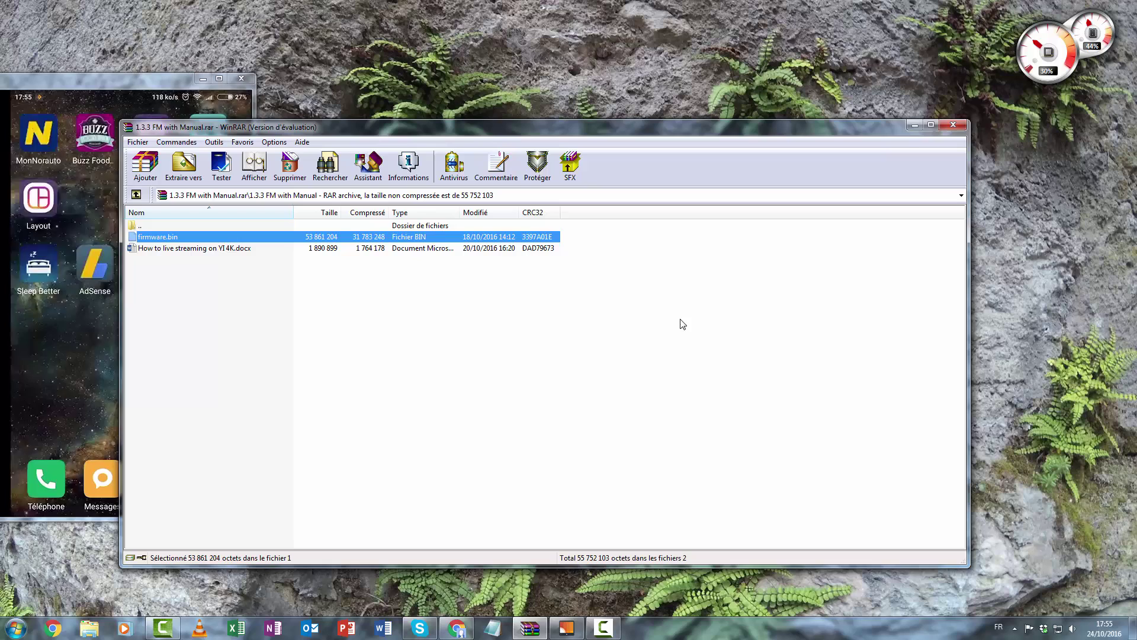
- Drag the WinRAR archive window to the right, uncovering the phone mirror
left_click_drag(679, 130, 1072, 145)
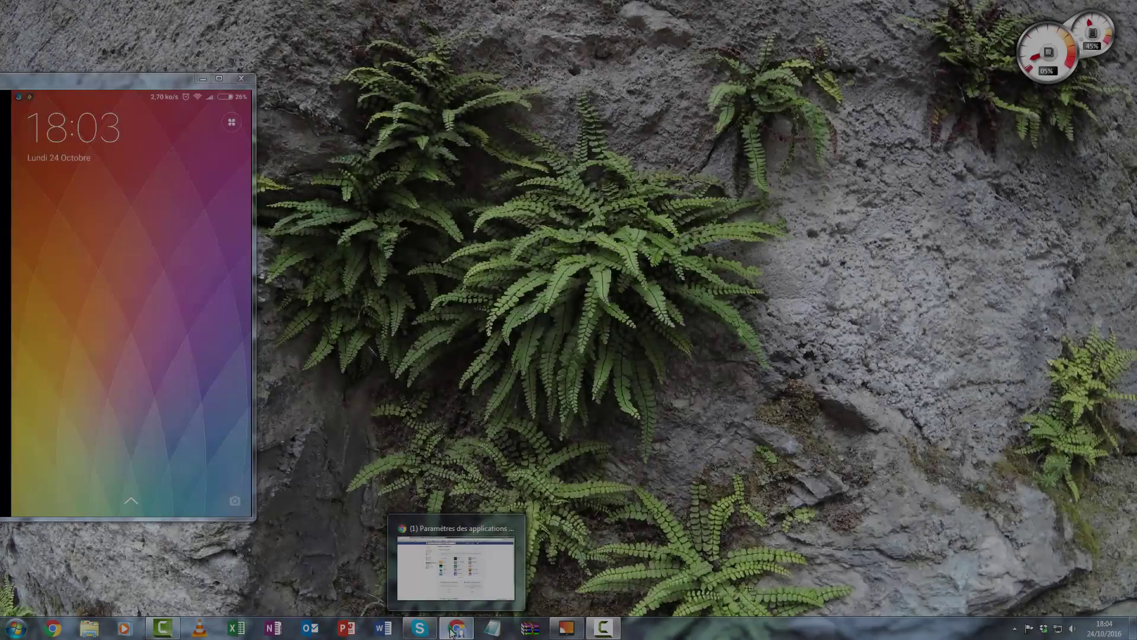
- Show the full list of connected apps in Facebook's app settings
left_click(452, 628)
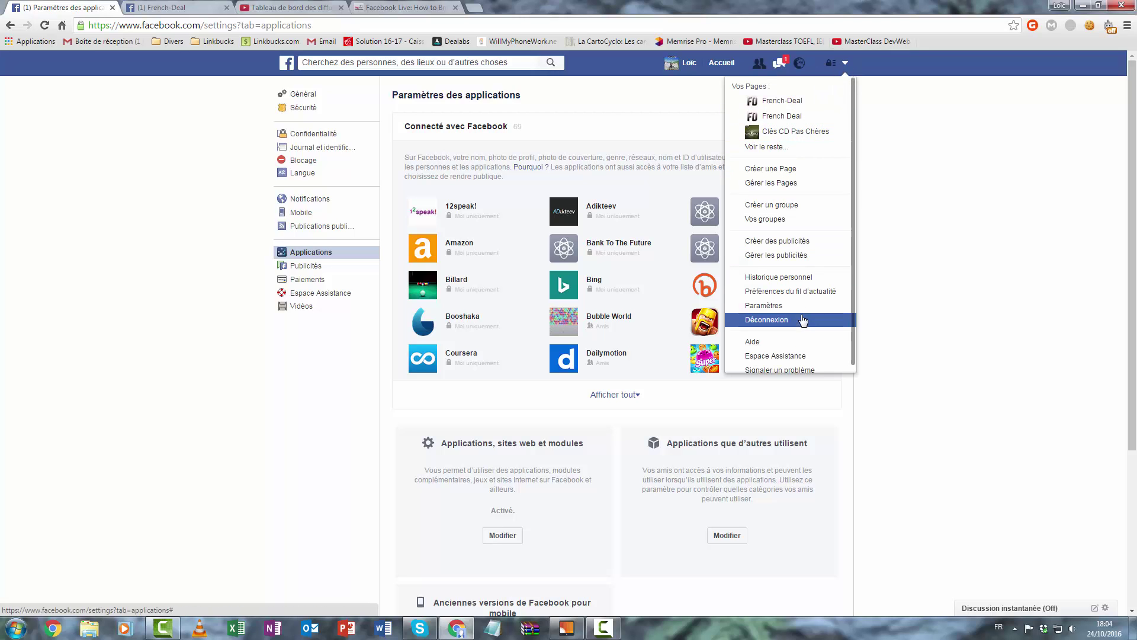
scroll(765, 308, "down", 1)
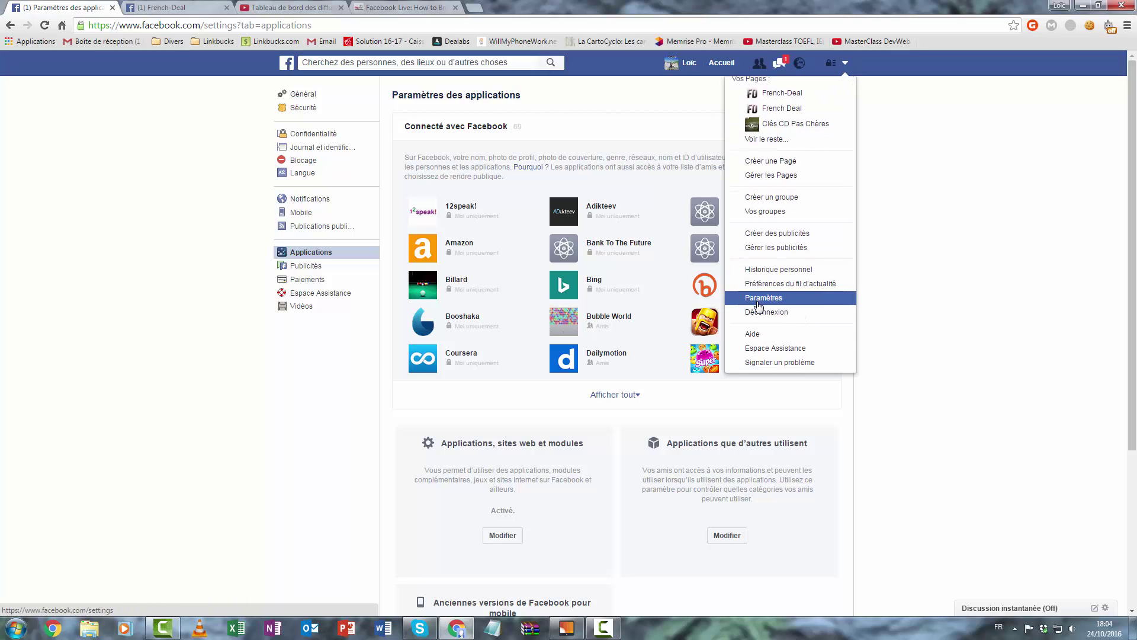
left_click(299, 253)
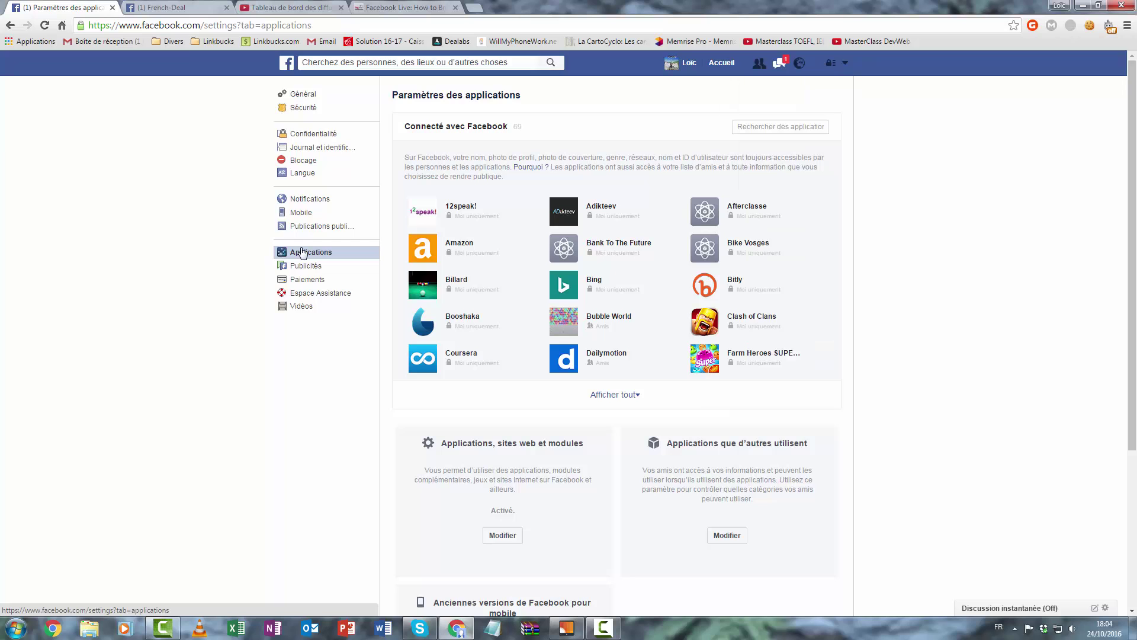
left_click(607, 395)
scroll(728, 400, "down", 10)
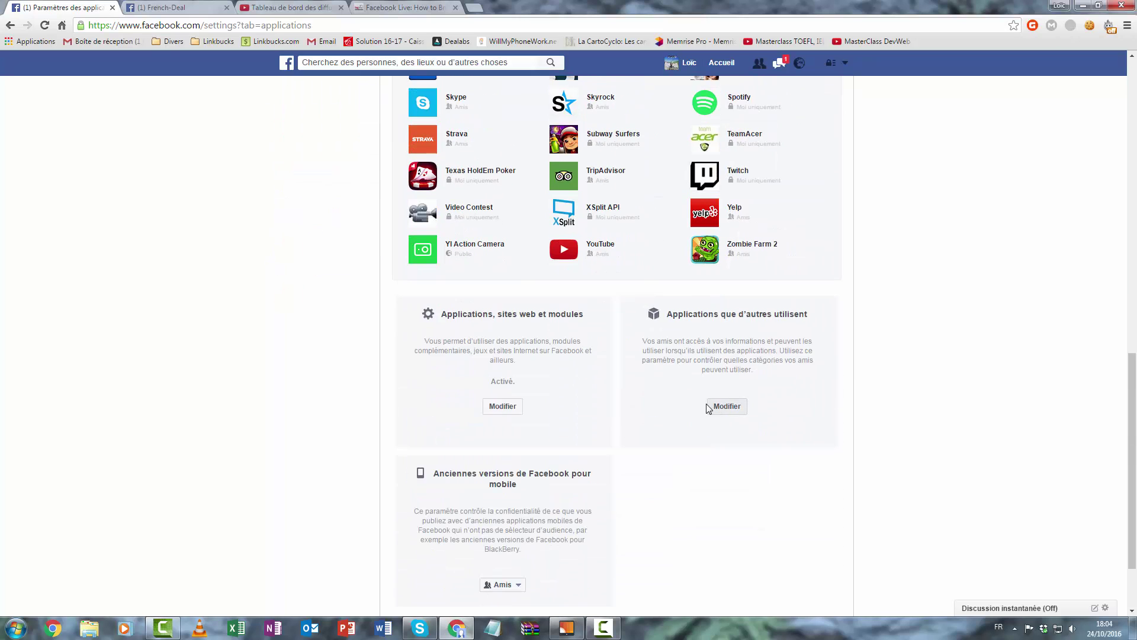
- Set the YI Action Camera app's audience to Moi uniquement and save
mouse_move(496, 248)
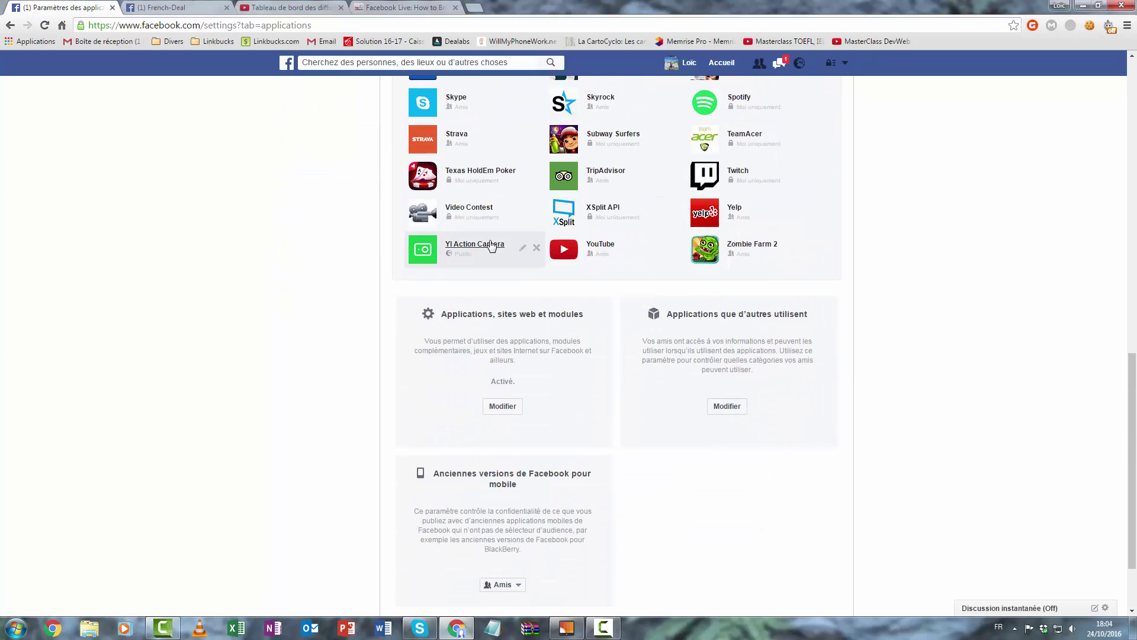
left_click(522, 249)
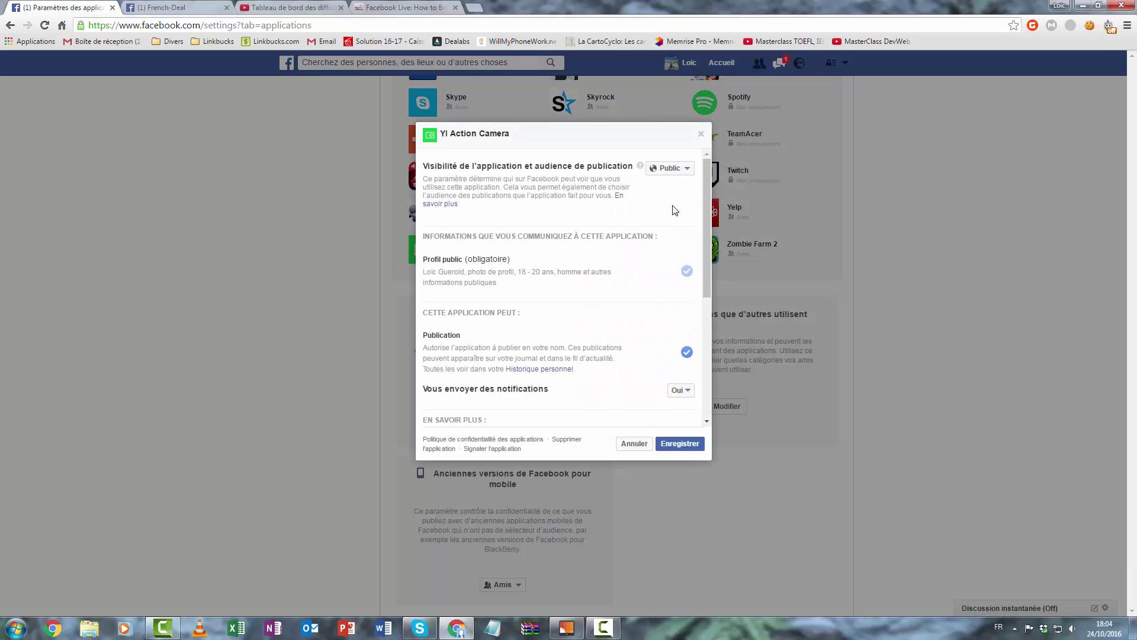
left_click(671, 169)
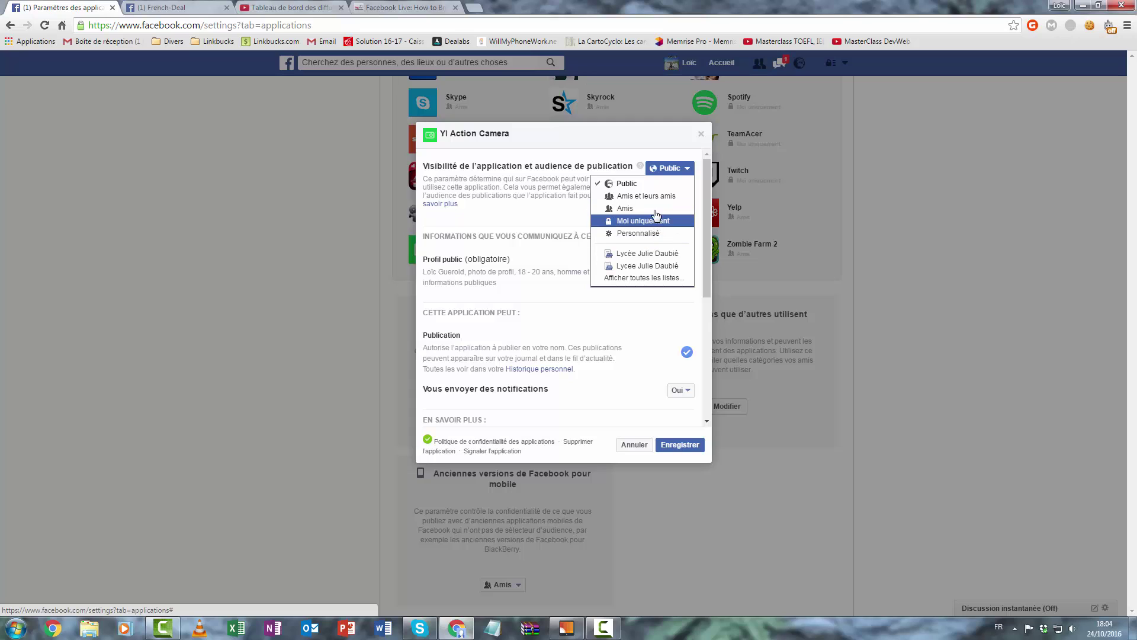
left_click(668, 168)
left_click(667, 169)
left_click(642, 221)
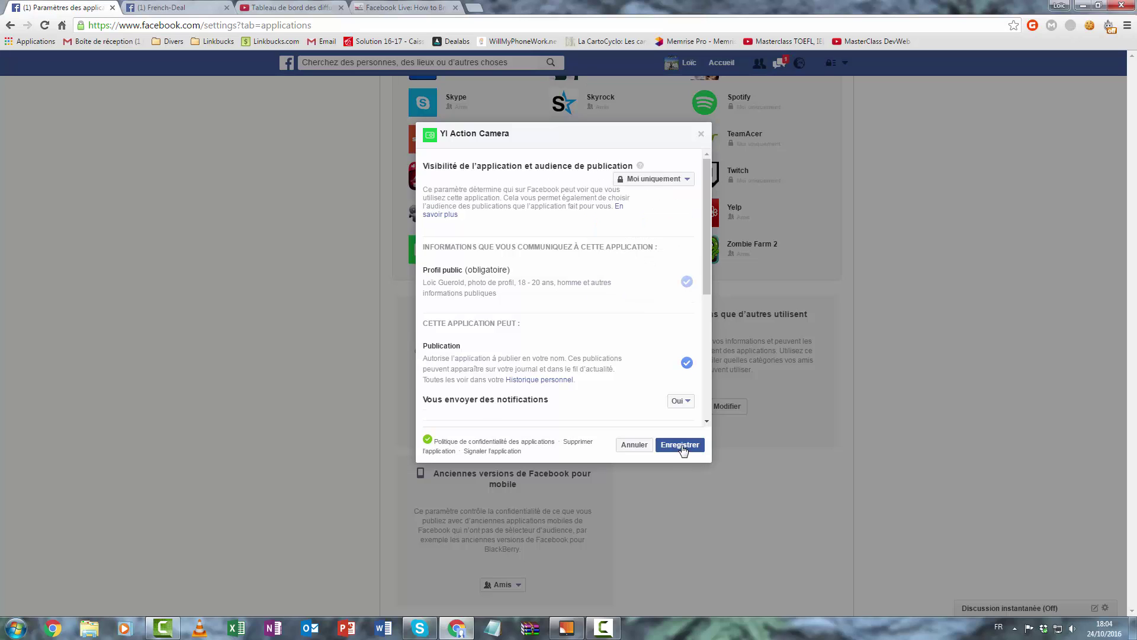
left_click(680, 445)
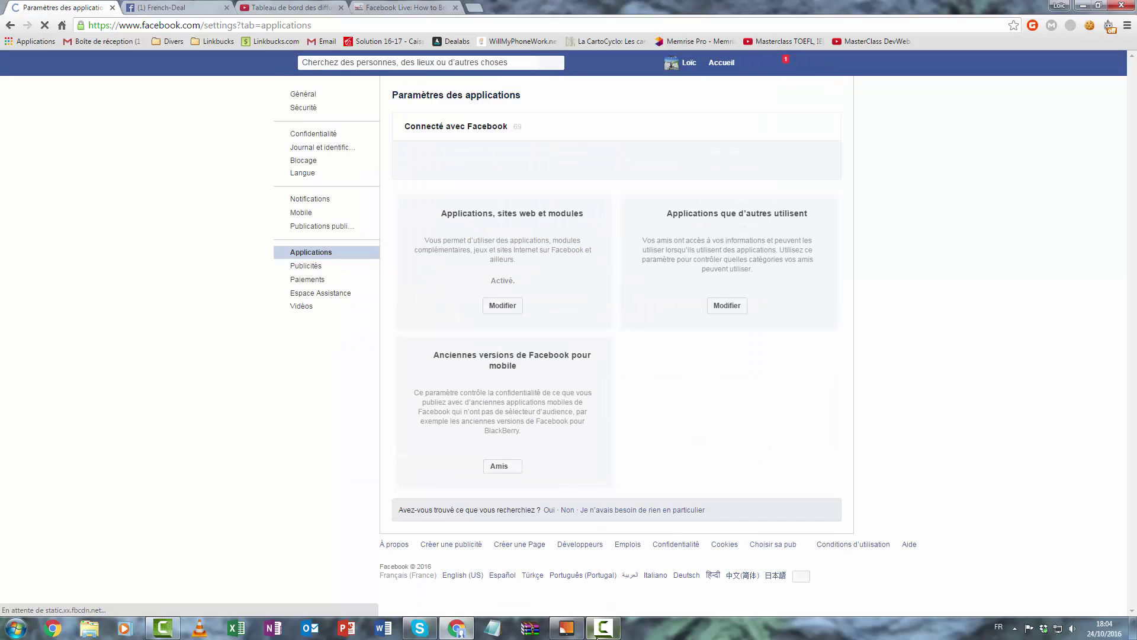
- Bring the Android phone mirror to the front
left_click(563, 631)
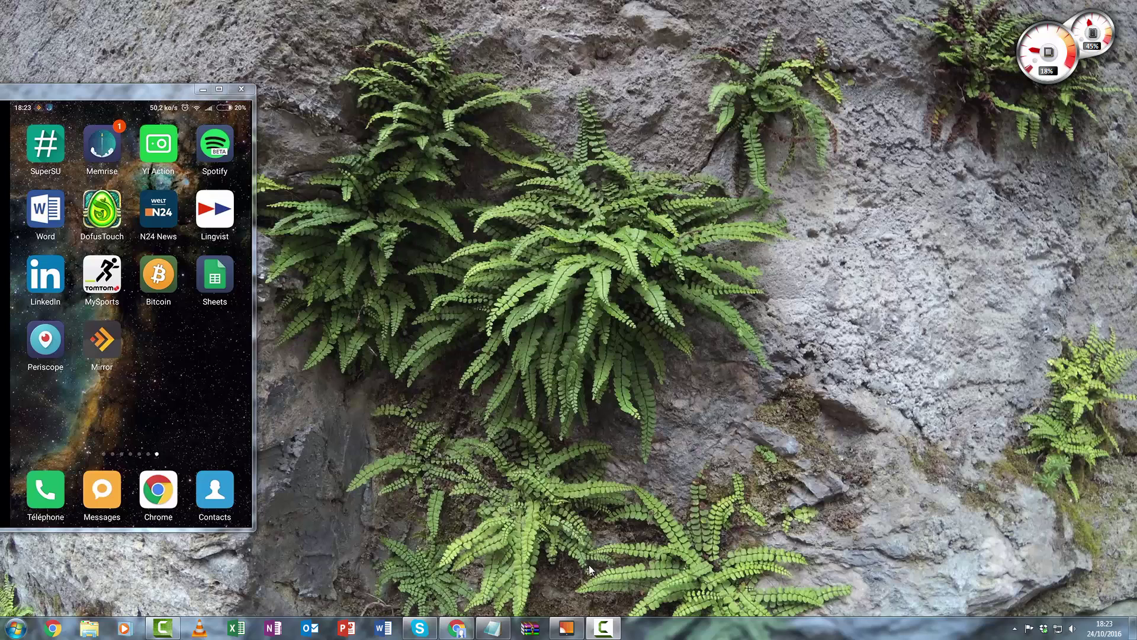
- In YouTube's Live Dashboard encoder setup, select the server URL and reveal the stream key, then go to Notepad
left_click(457, 627)
scroll(245, 300, "up", 6)
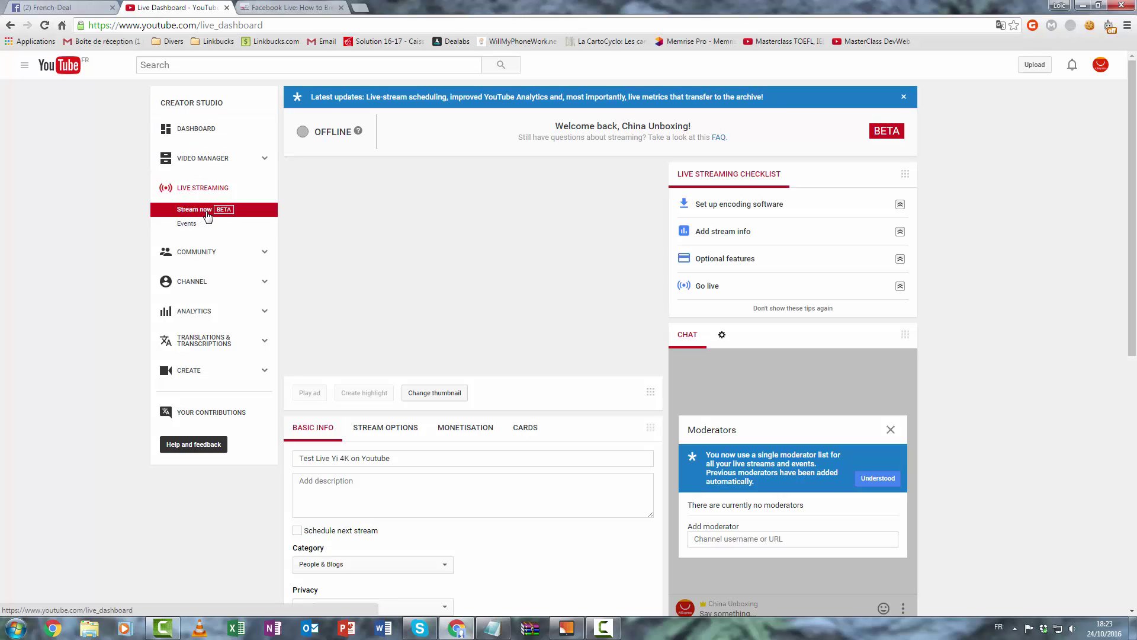
scroll(241, 342, "down", 6)
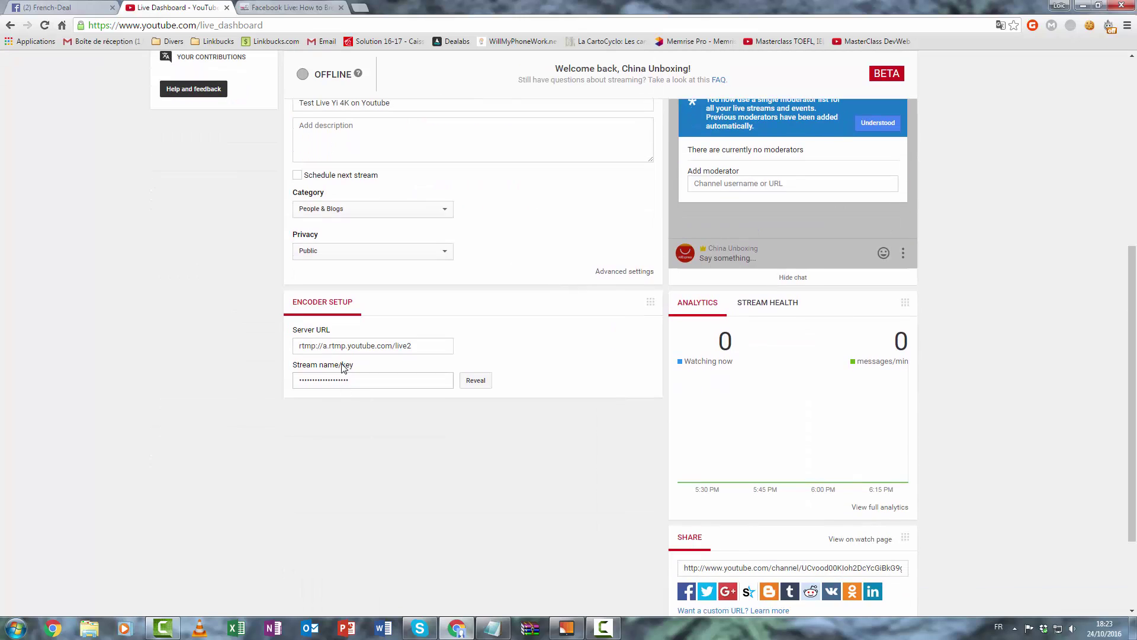
left_click(350, 347)
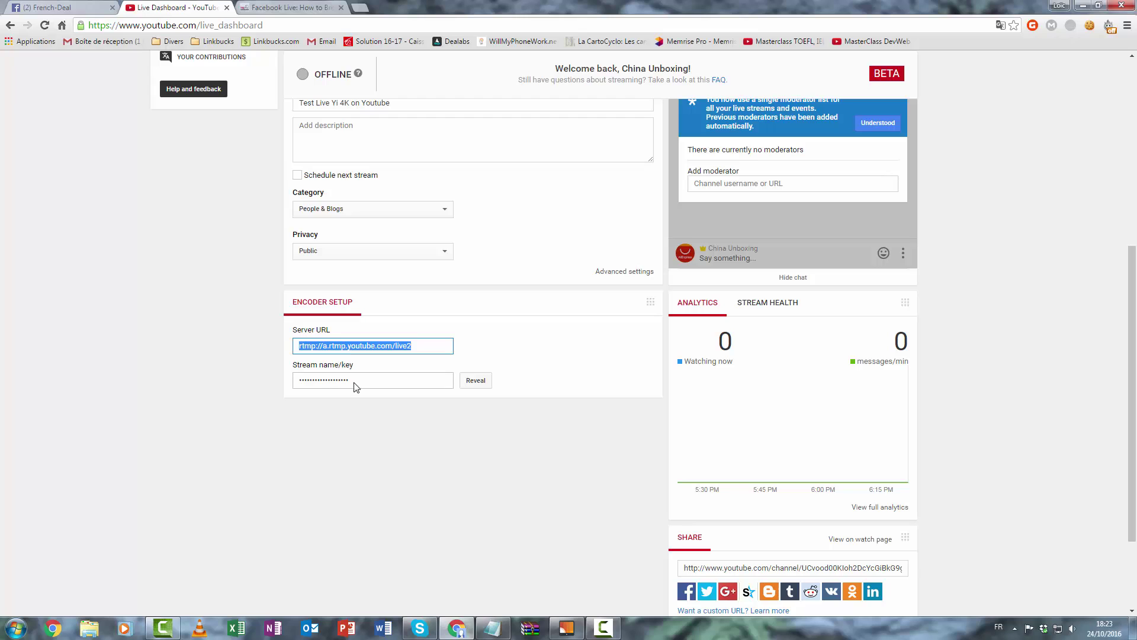
left_click(475, 380)
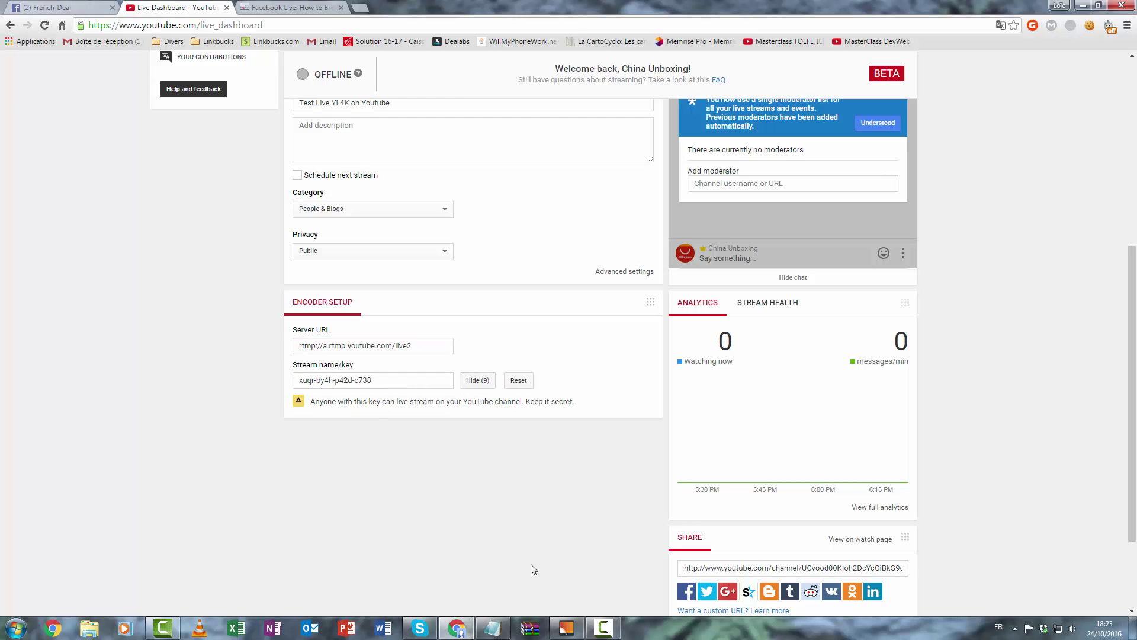
left_click(492, 628)
- Select the rtmp:// address with stream key in Notepad, then bring up the phone mirror
left_click_drag(131, 170, 467, 187)
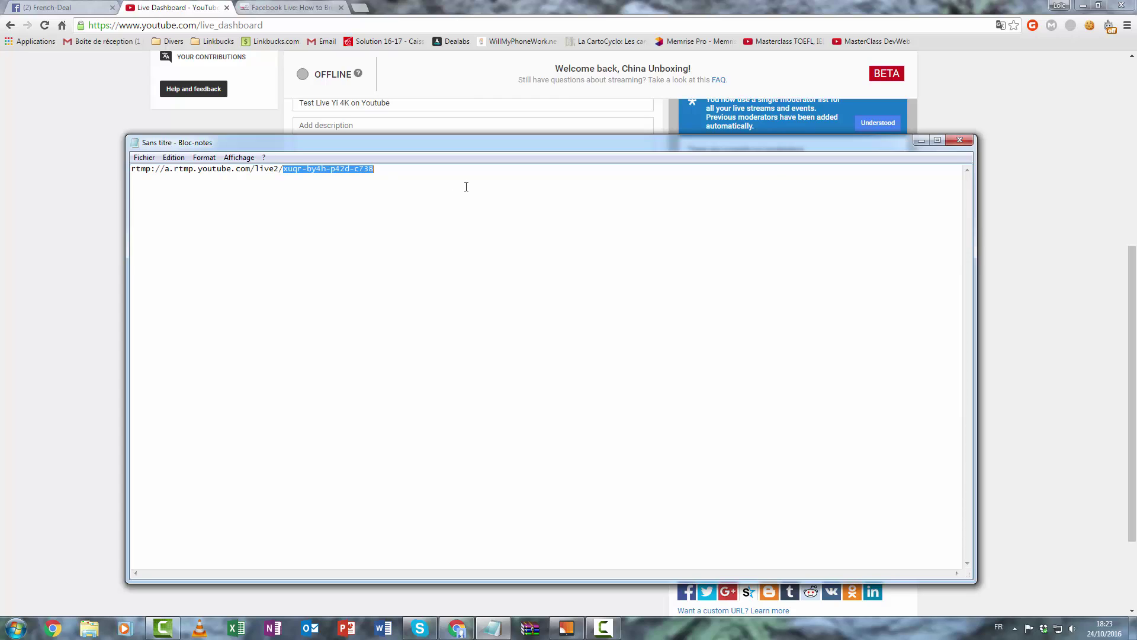
left_click(570, 627)
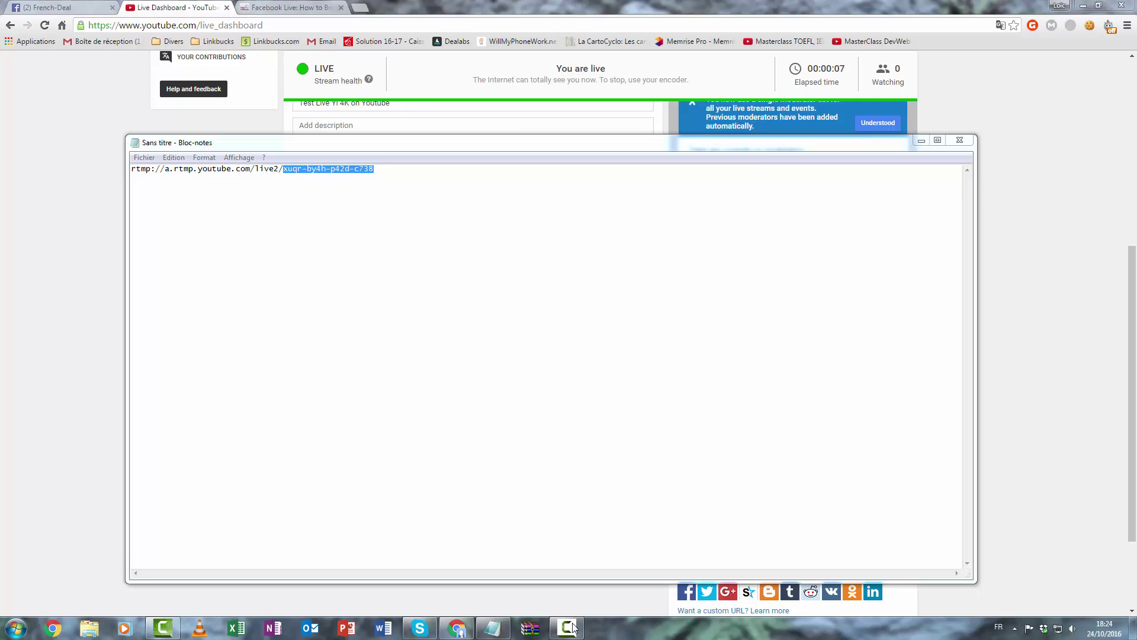
- Check the YouTube Live Dashboard's live timer at the top, then return to the phone mirror
left_click(975, 295)
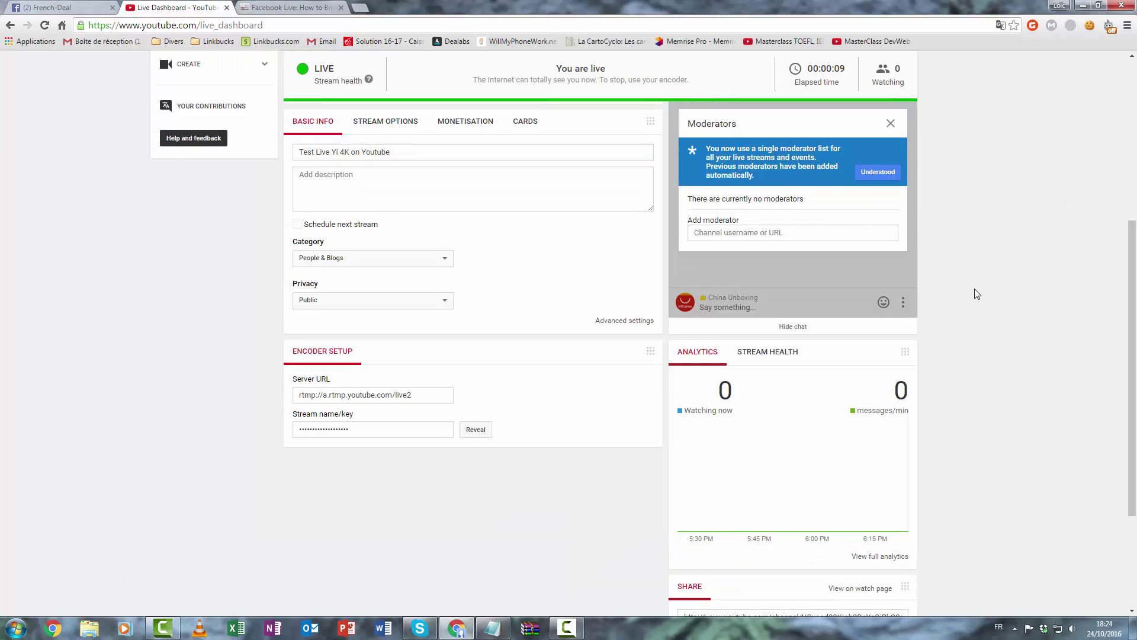
scroll(559, 271, "up", 5)
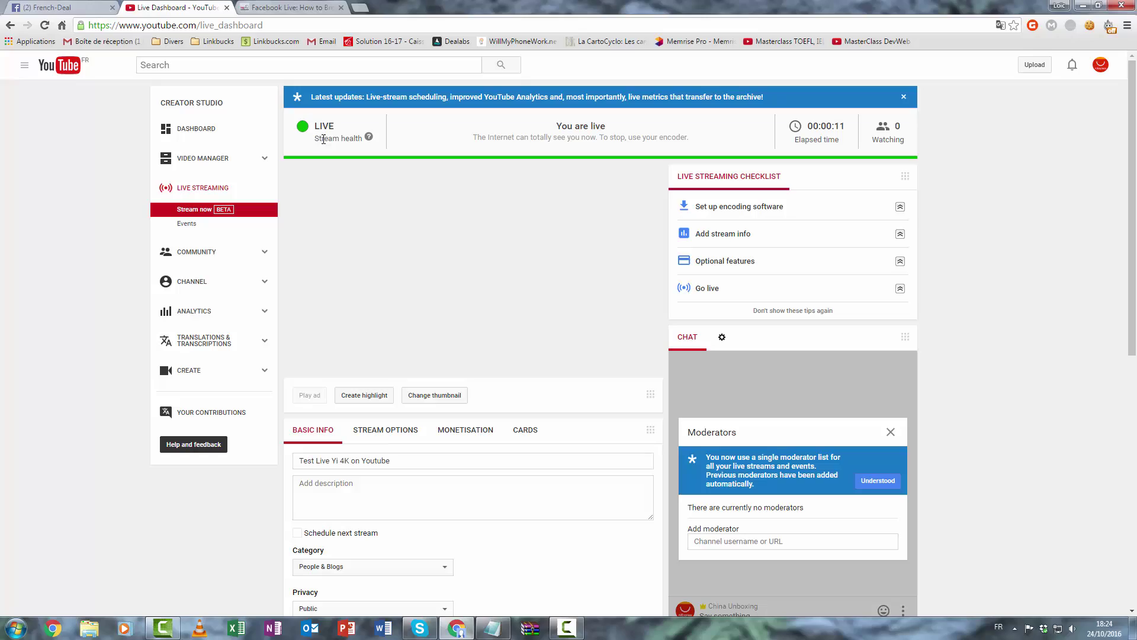
left_click(567, 628)
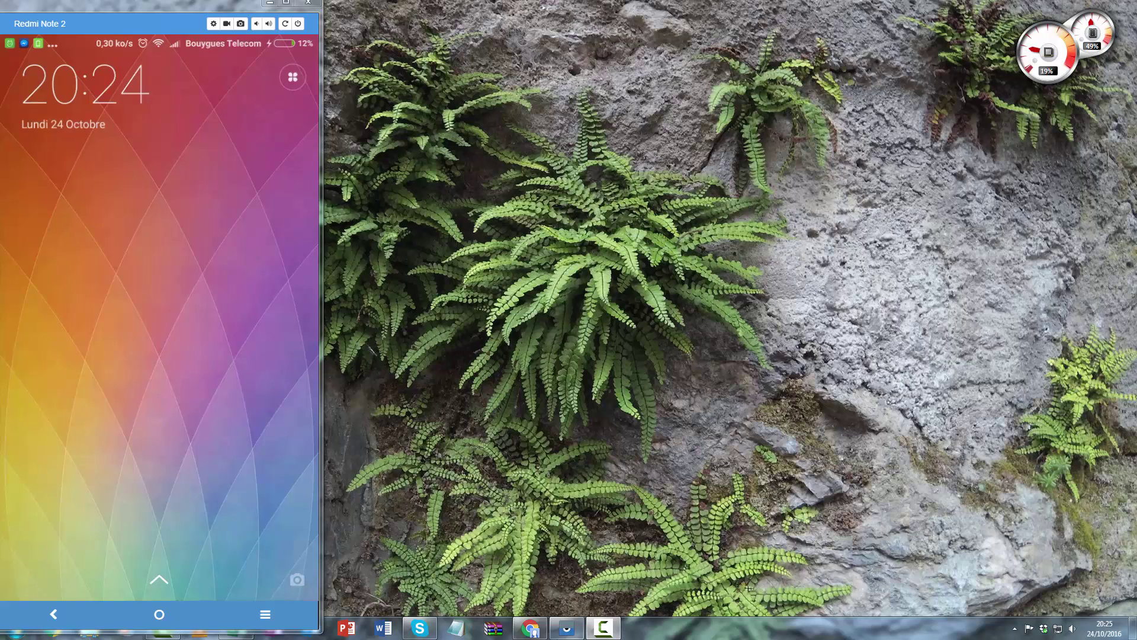
- Start a Facebook Live broadcast shared on a Page you manage
left_click(528, 636)
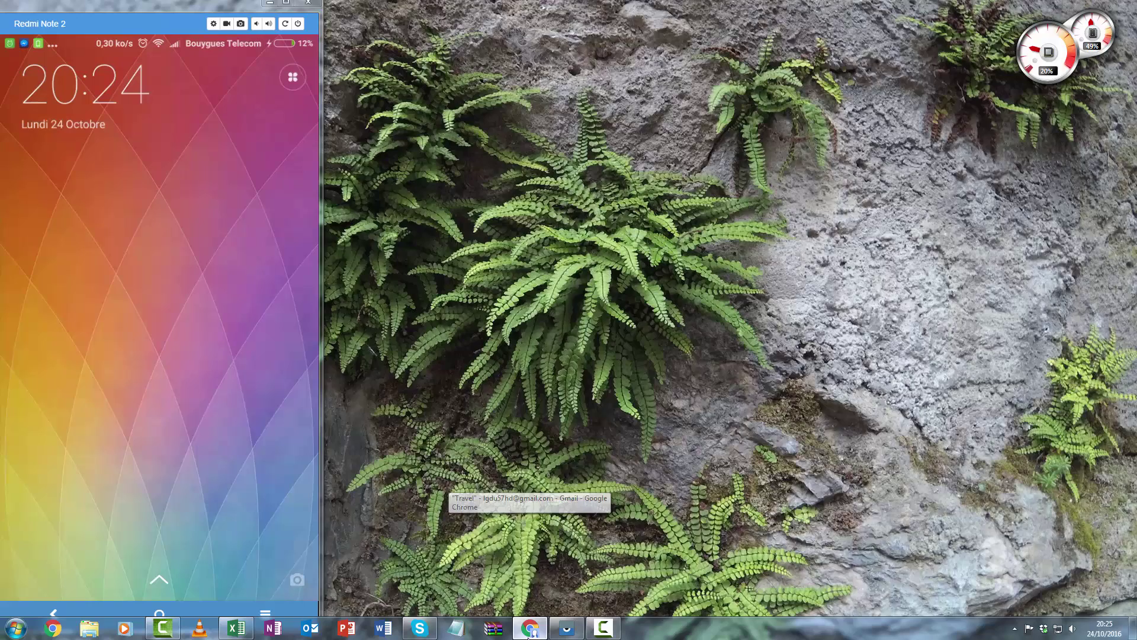
left_click(405, 19)
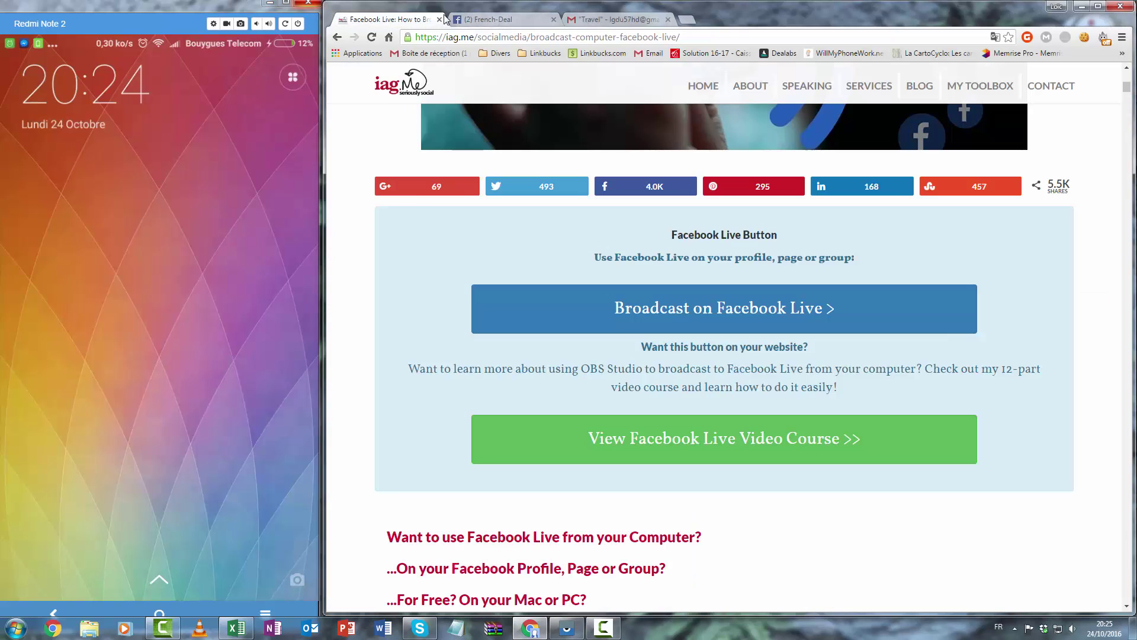
left_click(695, 312)
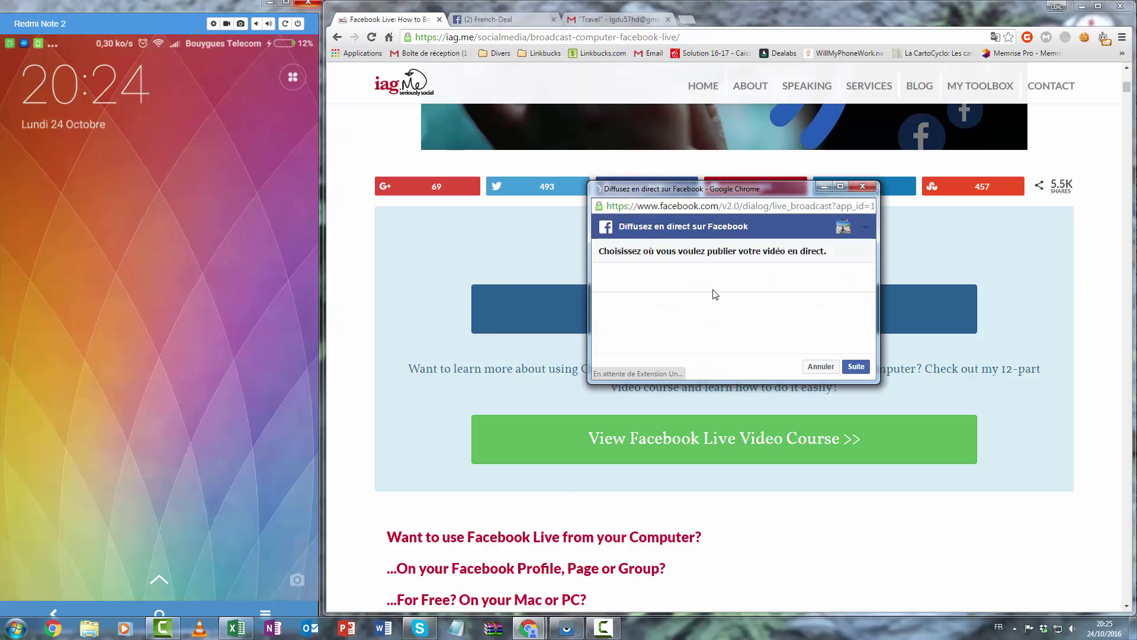
left_click(701, 277)
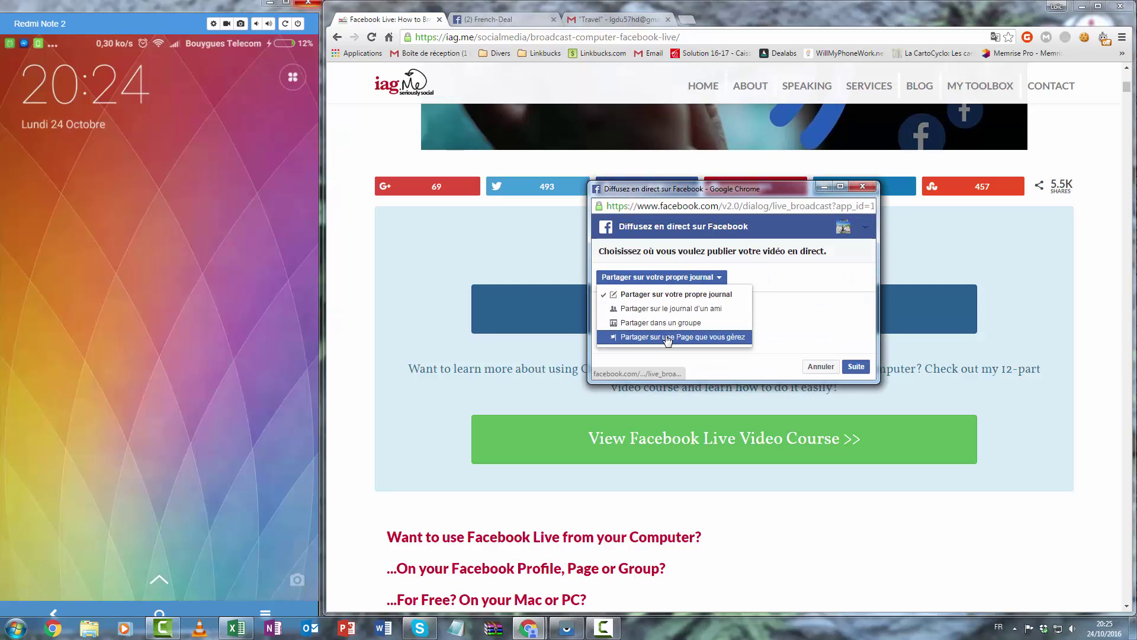
left_click(667, 338)
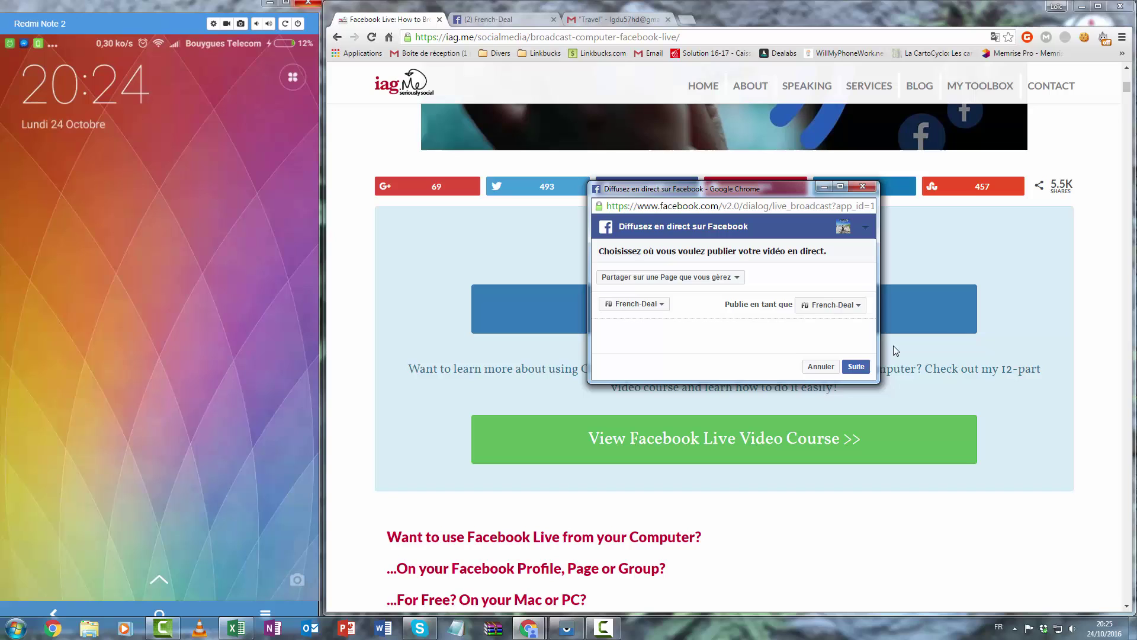
left_click(856, 366)
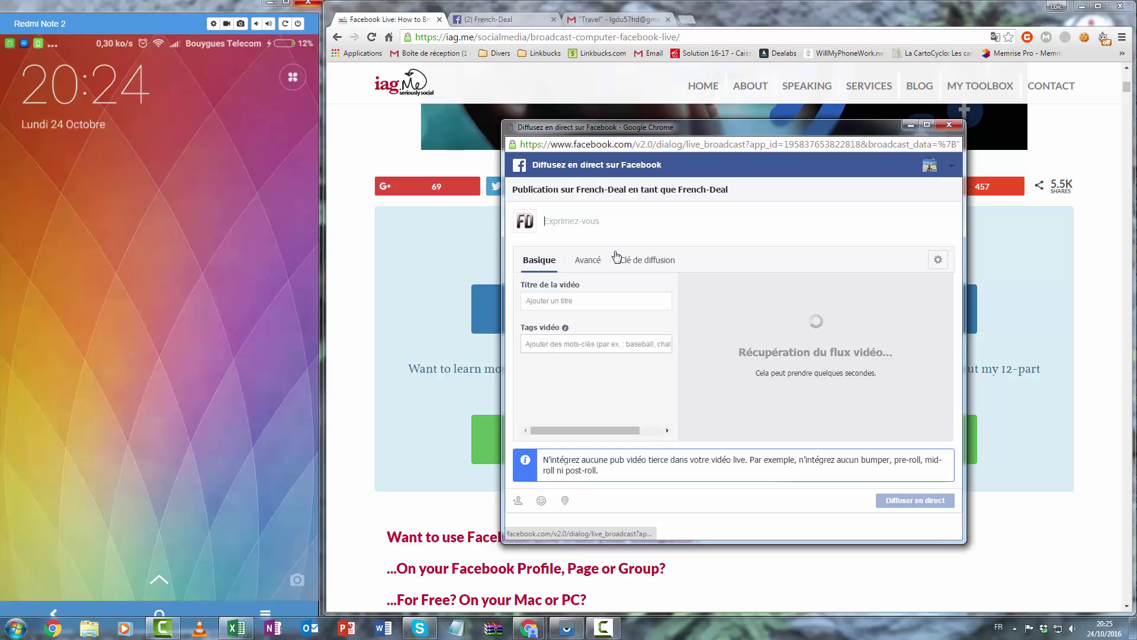
- Reveal the broadcast key settings and copy the rtmp server URL
left_click(634, 268)
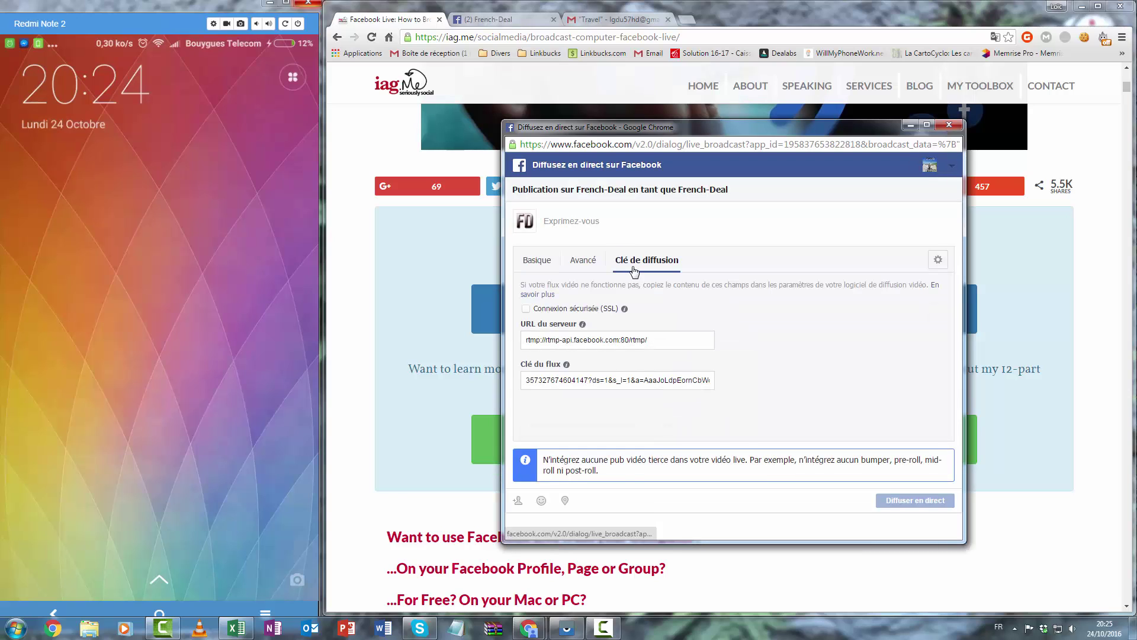
left_click(581, 343)
key("ctrl+c")
right_click(582, 343)
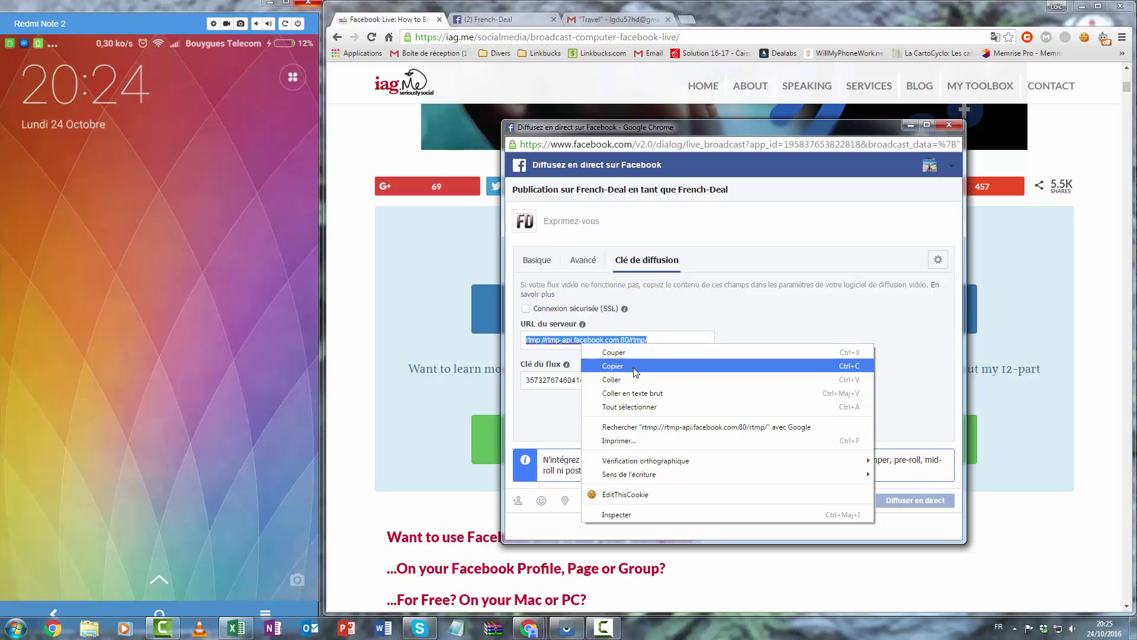
left_click(635, 371)
- Address the Gmail draft to your own address and paste the Facebook server URL into it
left_click(624, 20)
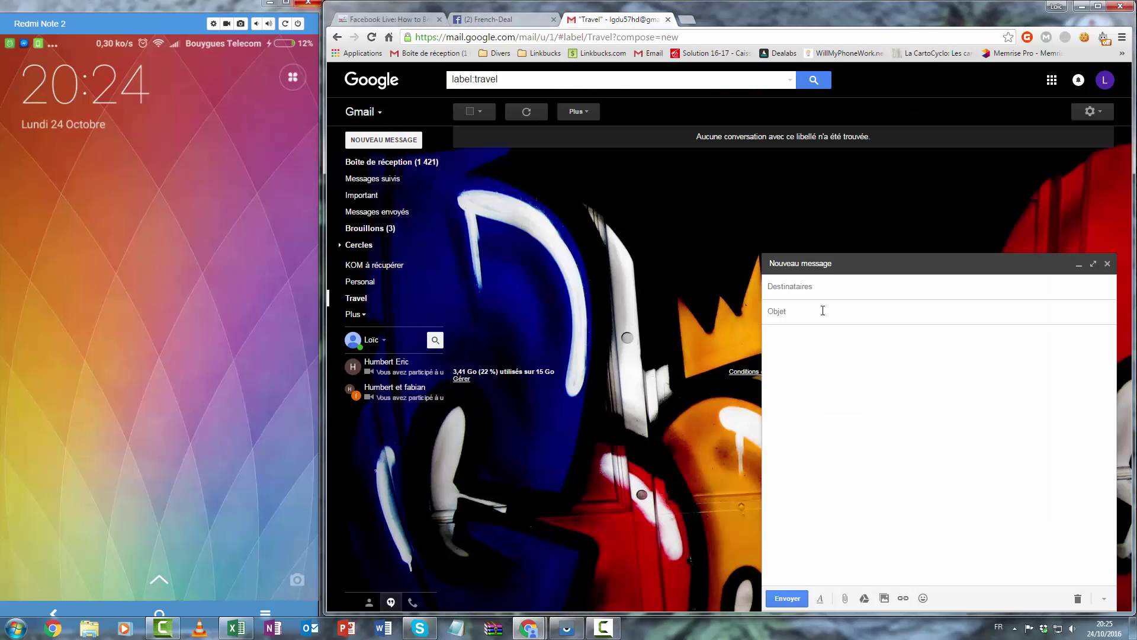
left_click(817, 291)
type("loic")
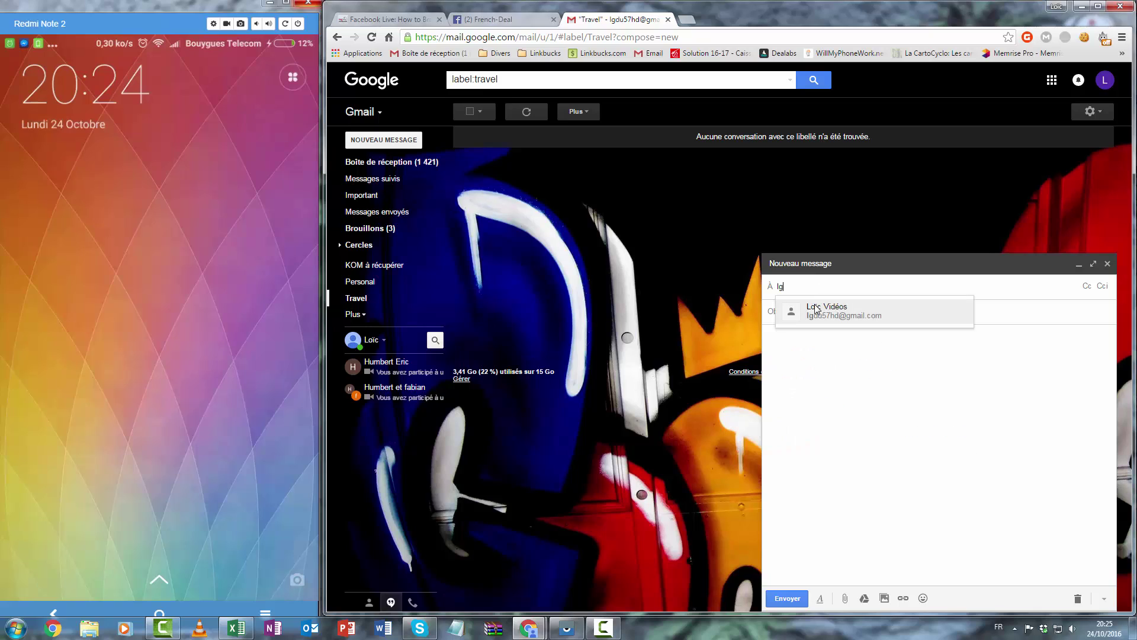
key("Return")
left_click(816, 333)
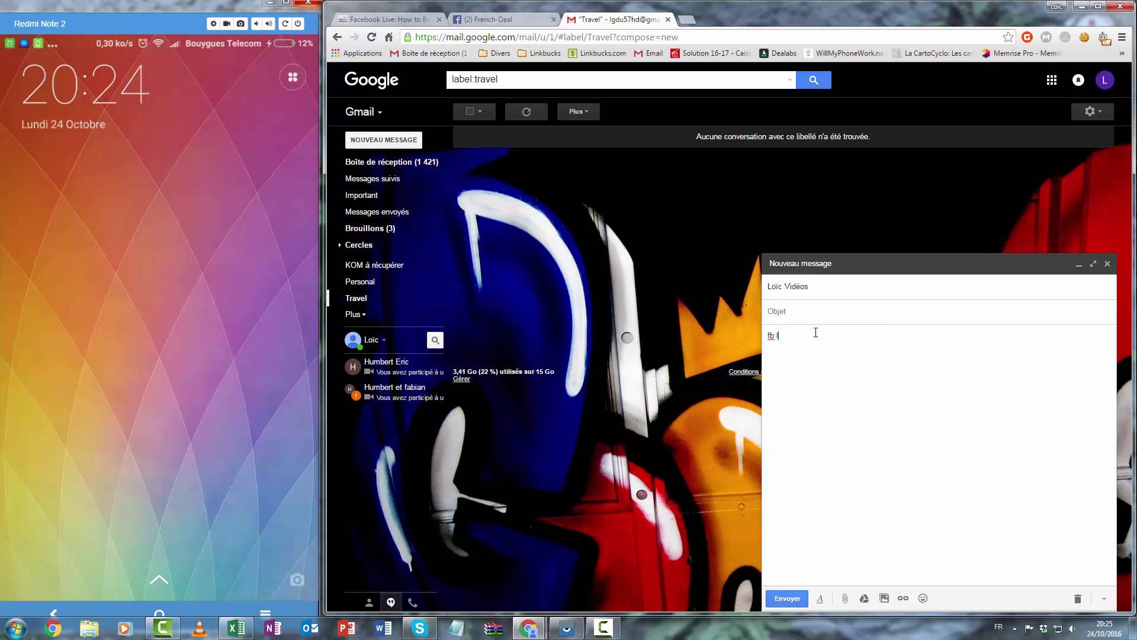
key("Tab")
left_click(800, 338)
key("ctrl+v")
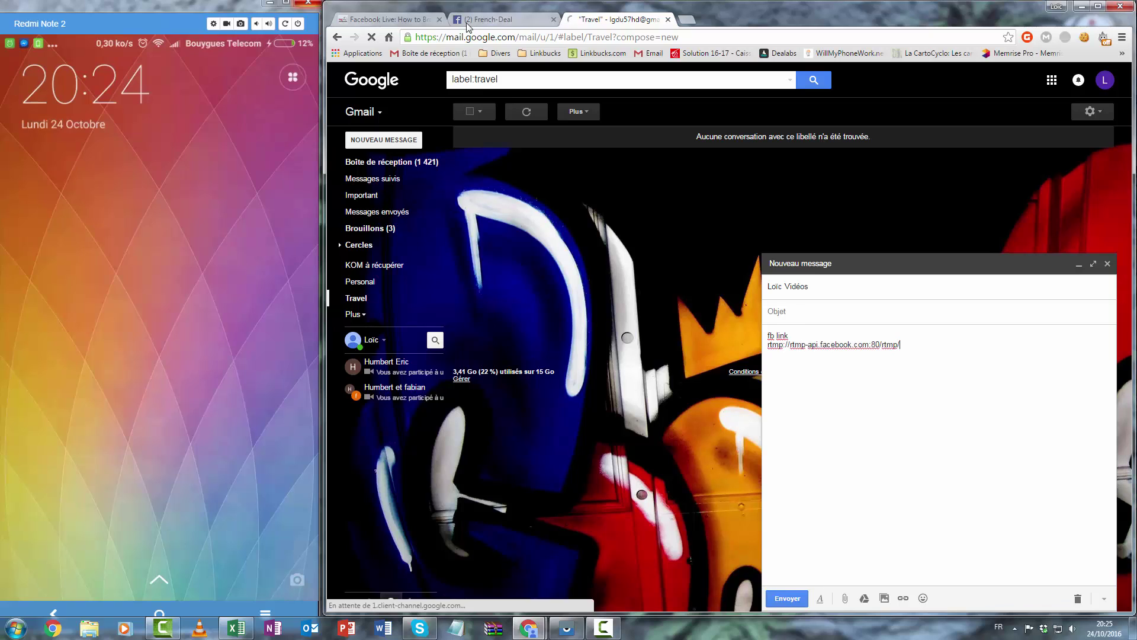
- Copy the Facebook stream key, paste it after the server URL, and send the e-mail
mouse_move(519, 634)
left_click(582, 570)
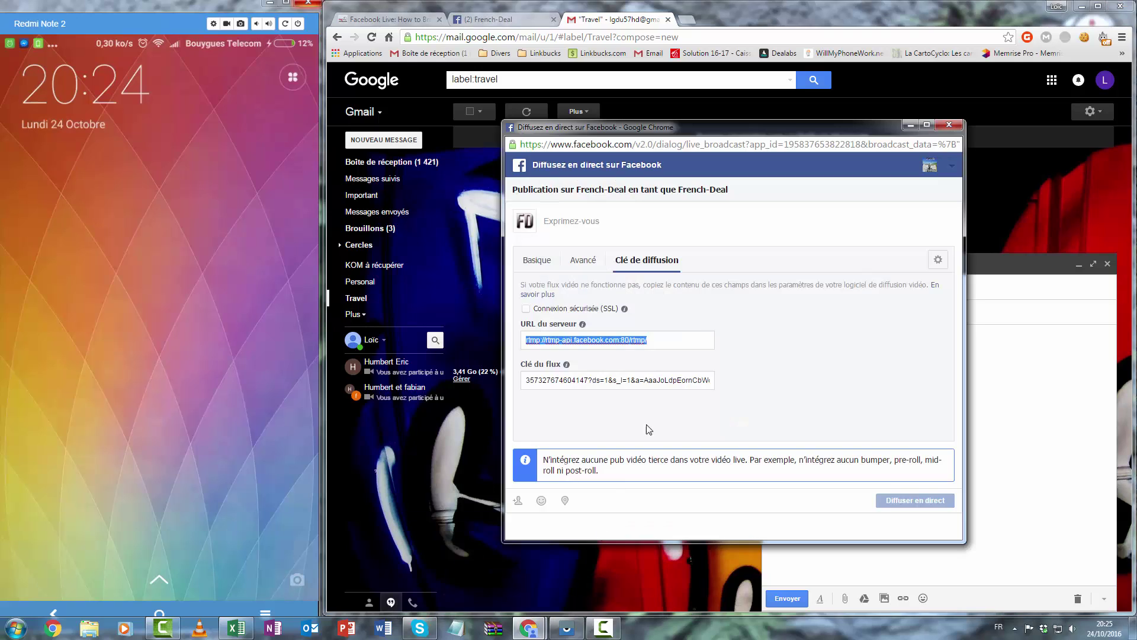
left_click(647, 379)
right_click(642, 380)
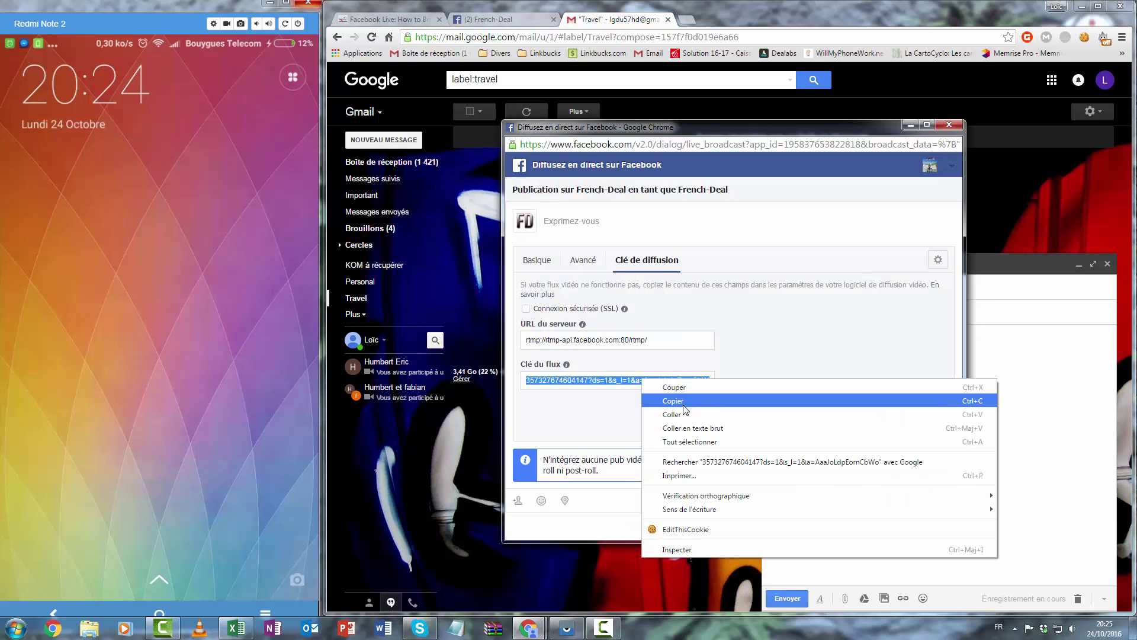
left_click(669, 396)
left_click(1091, 387)
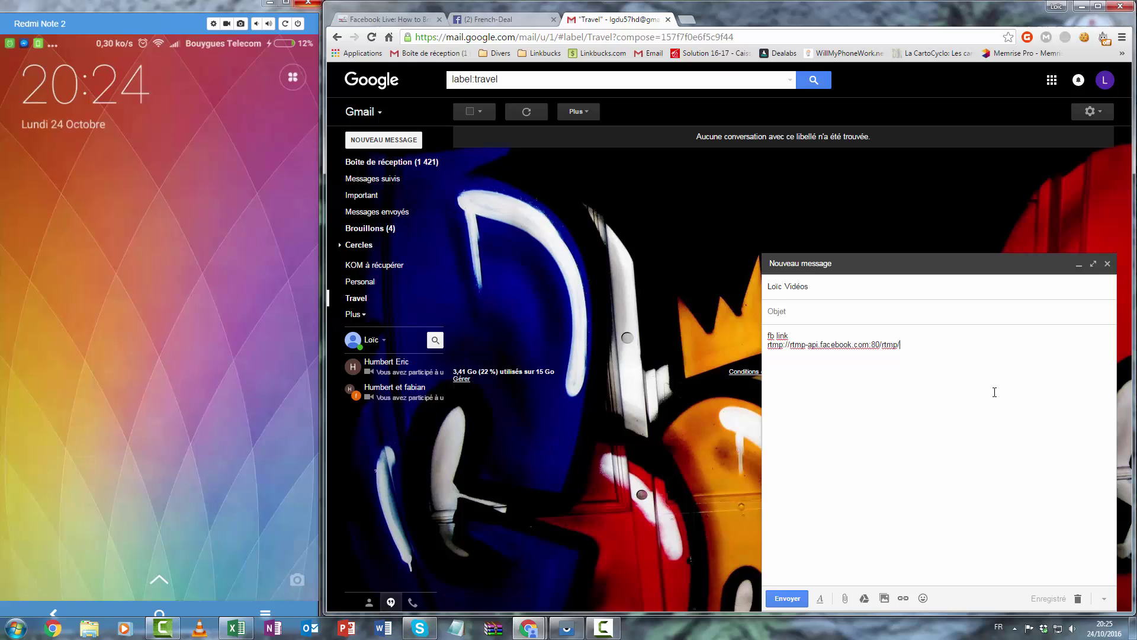
key("ctrl+v")
left_click(801, 598)
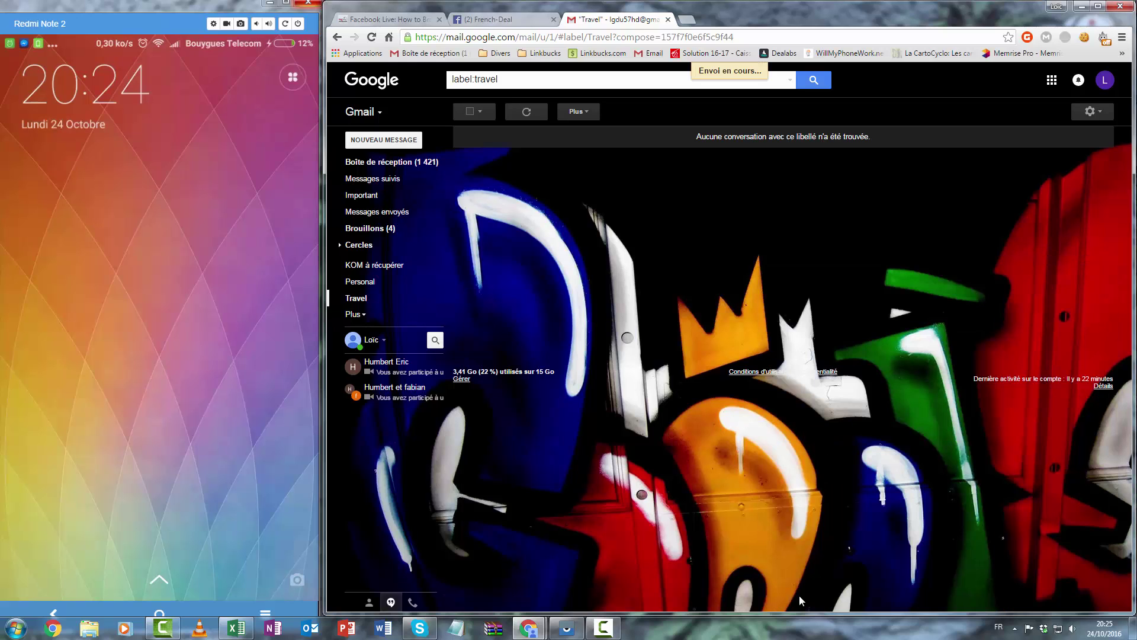
- From the iag.me tutorial tab, bring the 'Diffusez en direct sur Facebook' window to front
left_click(421, 23)
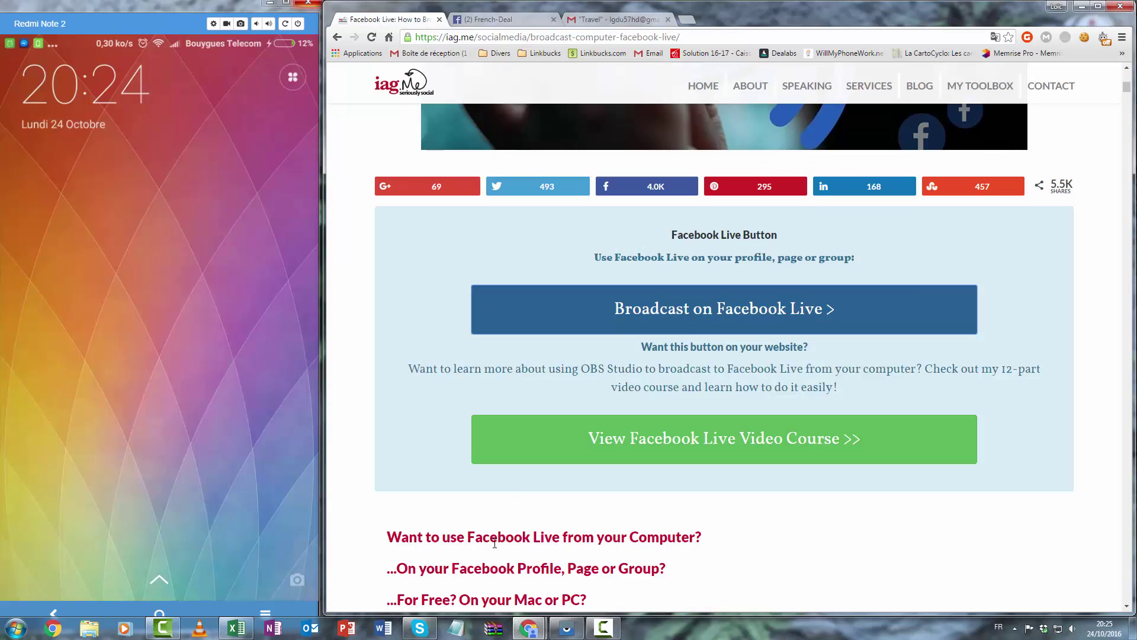
mouse_move(528, 627)
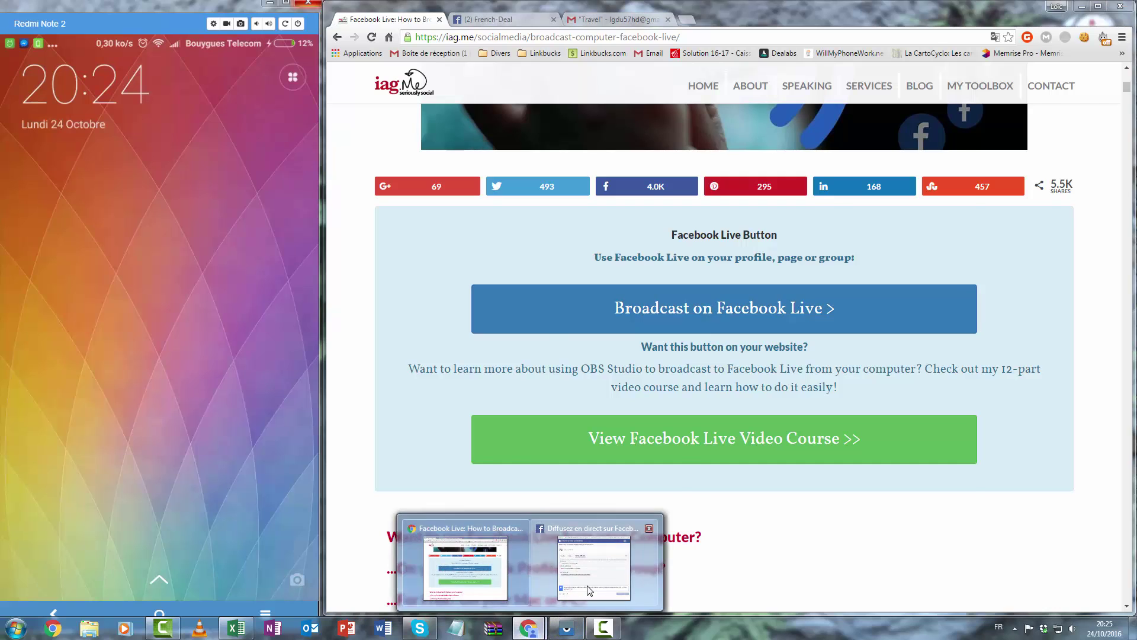
left_click(589, 590)
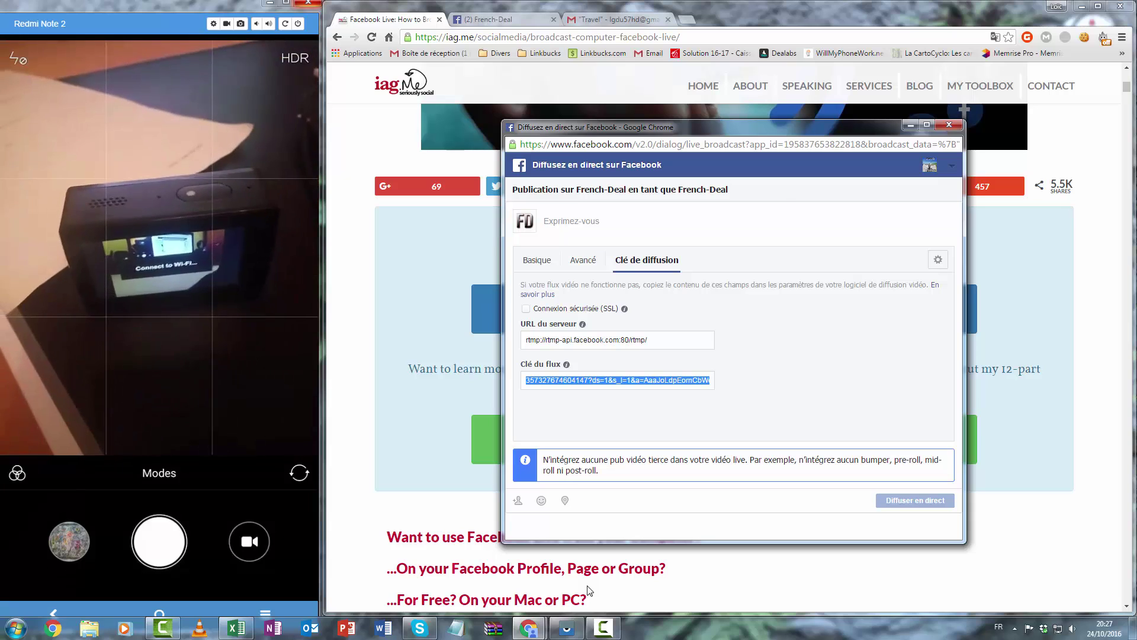
- Title the Facebook live video 'test' under Basique and go live with Diffuser en direct
left_click(550, 262)
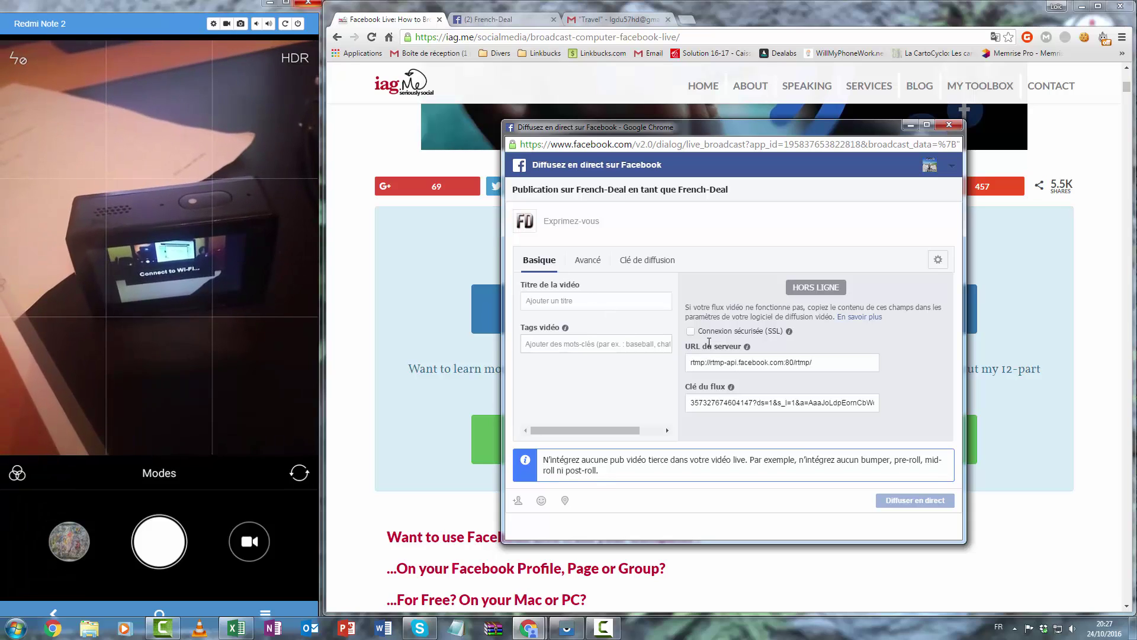
left_click(557, 301)
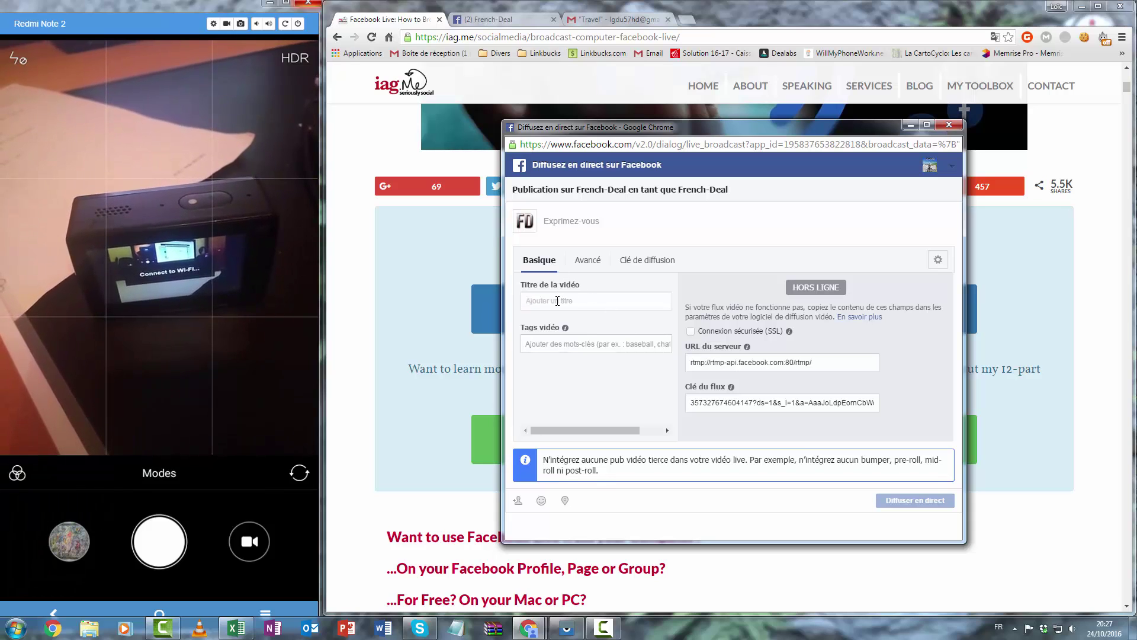
type("testr")
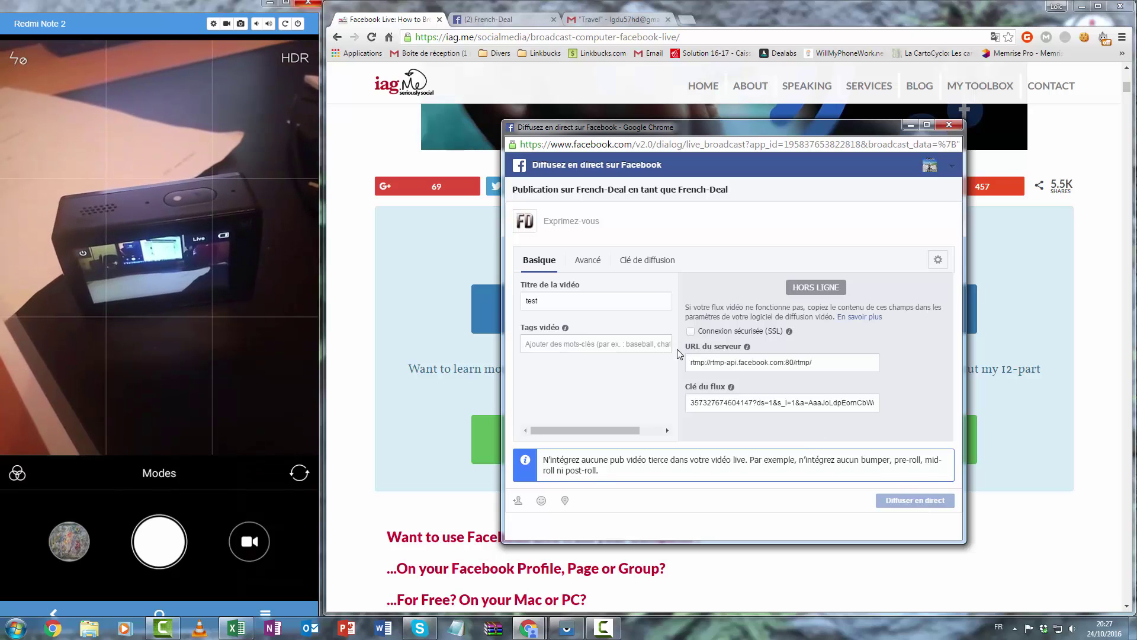
left_click(911, 501)
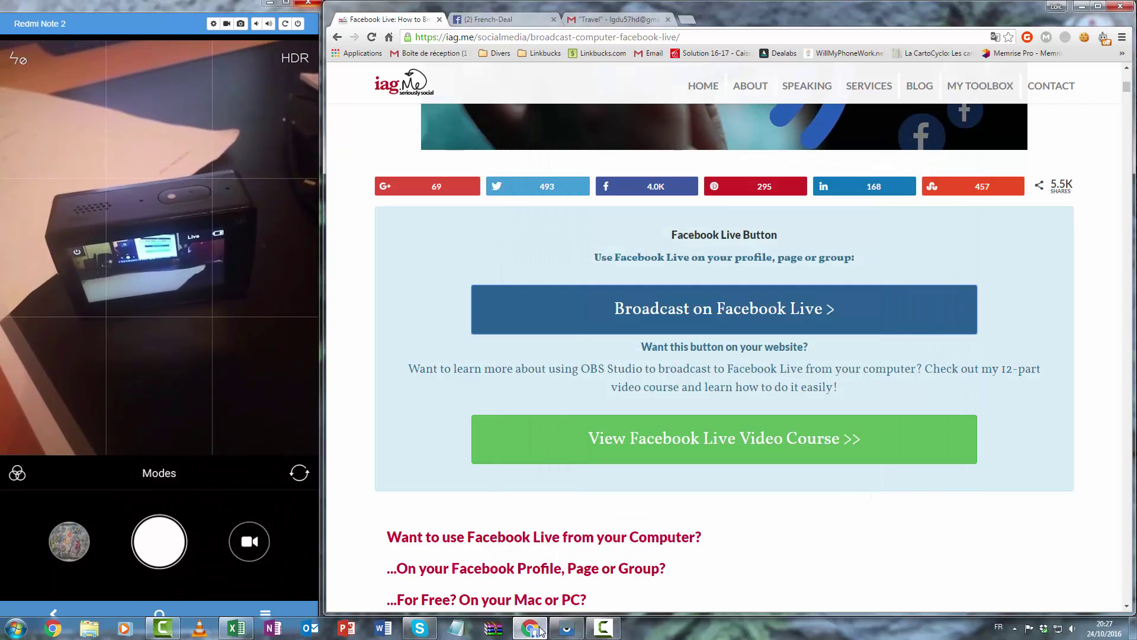
- Reload the French-Deal page until the new 'French-Deal est en direct' EN DIRECT post appears
left_click(513, 18)
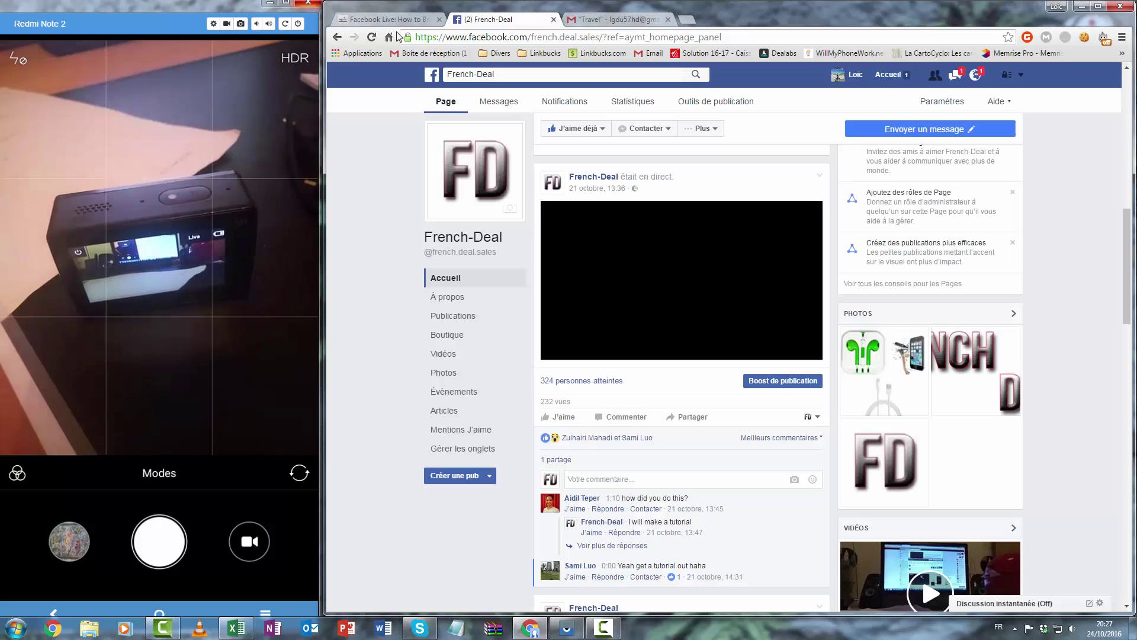
left_click(371, 38)
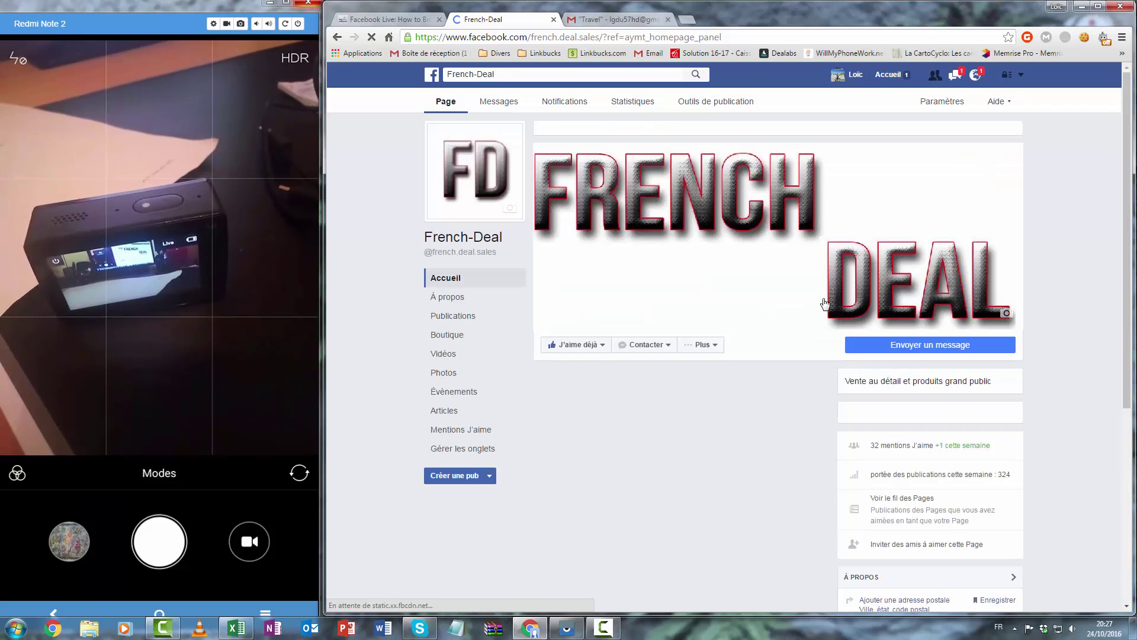
scroll(825, 304, "down", 8)
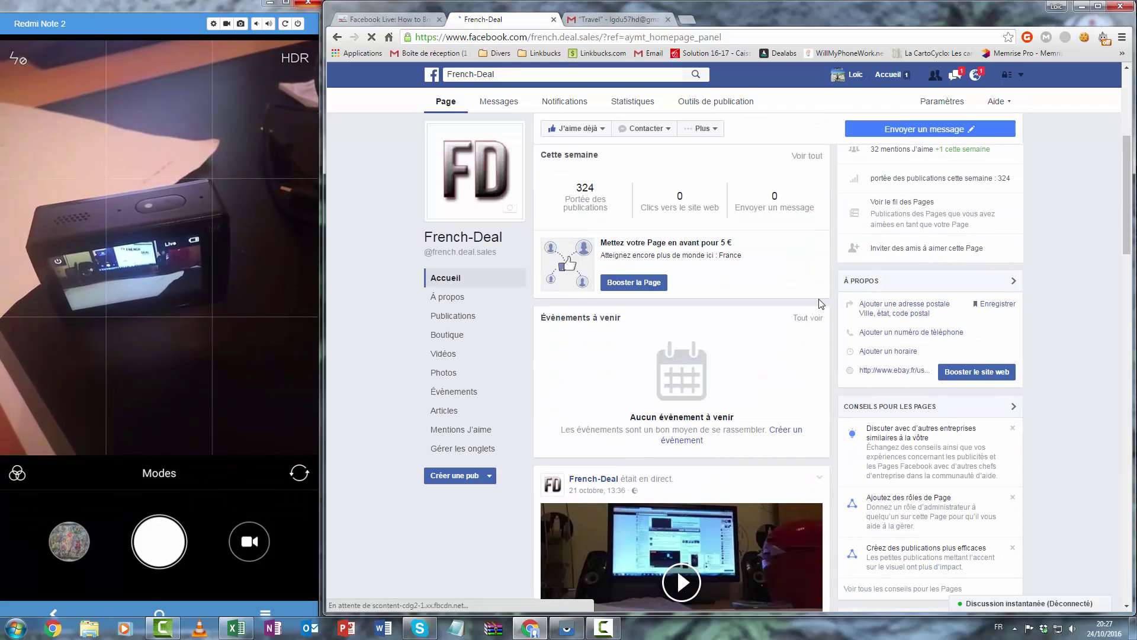
scroll(820, 303, "down", 2)
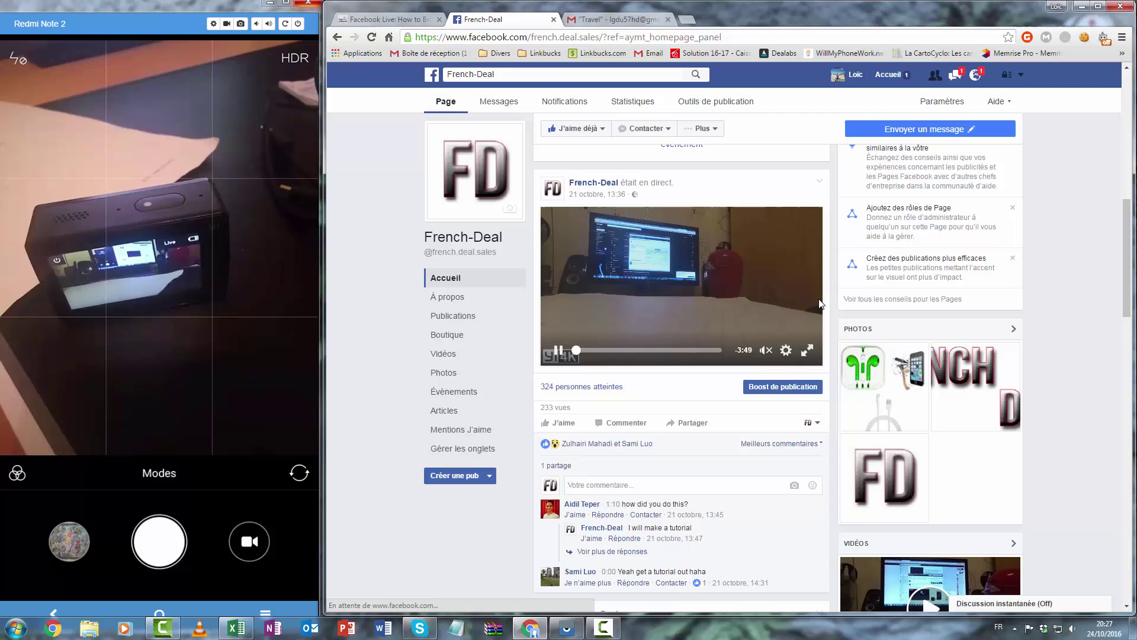
scroll(820, 303, "up", 5)
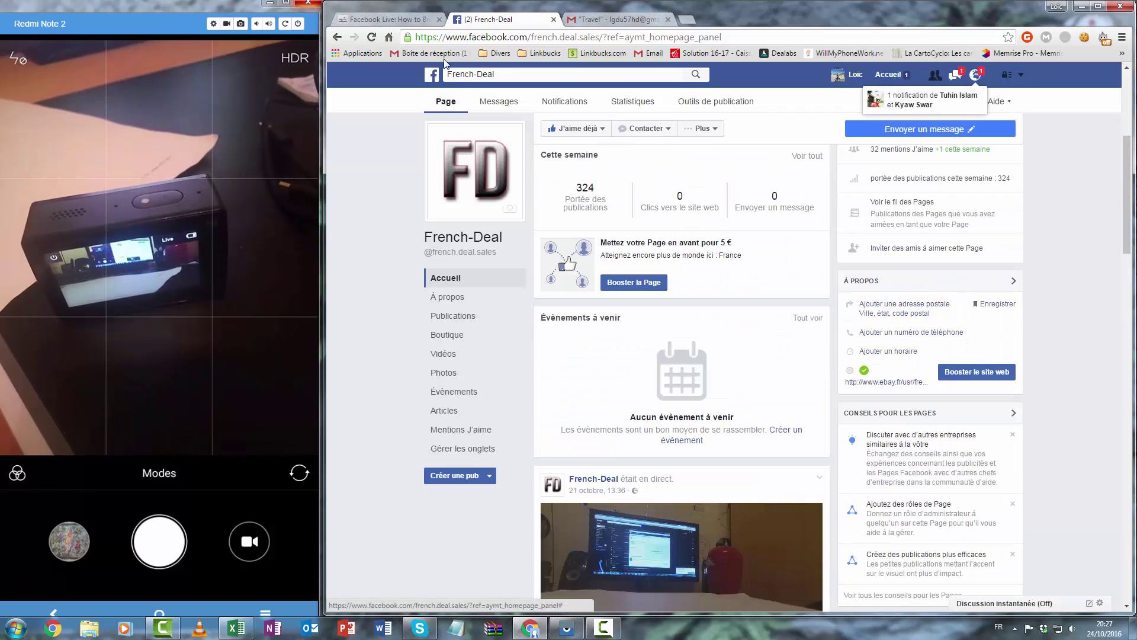
left_click(372, 38)
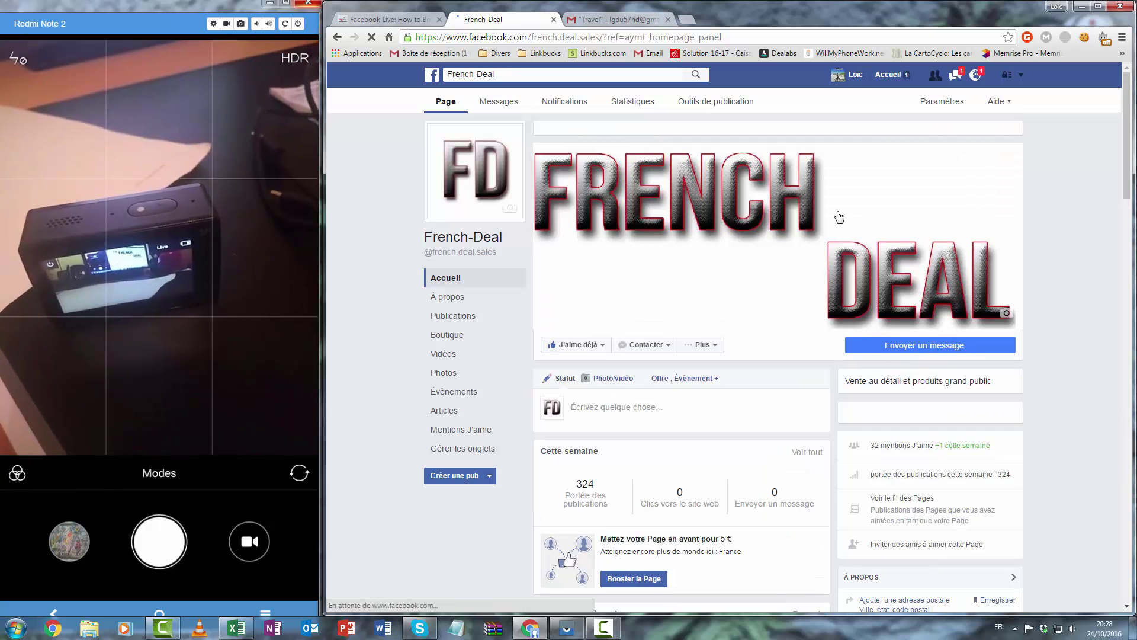
scroll(841, 217, "down", 3)
scroll(663, 332, "down", 2)
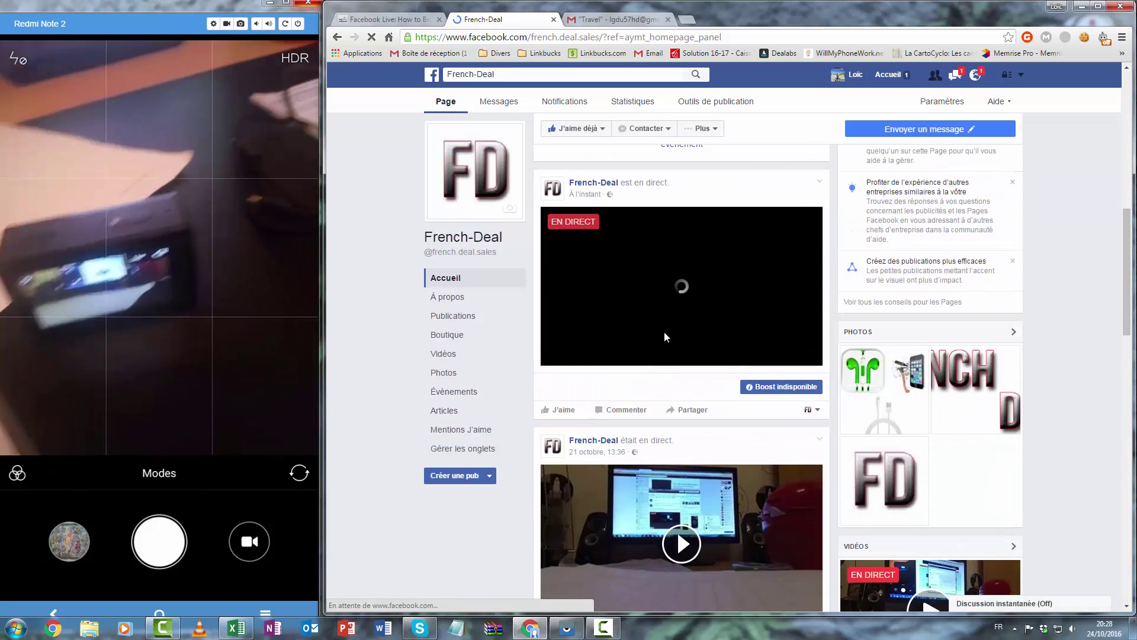